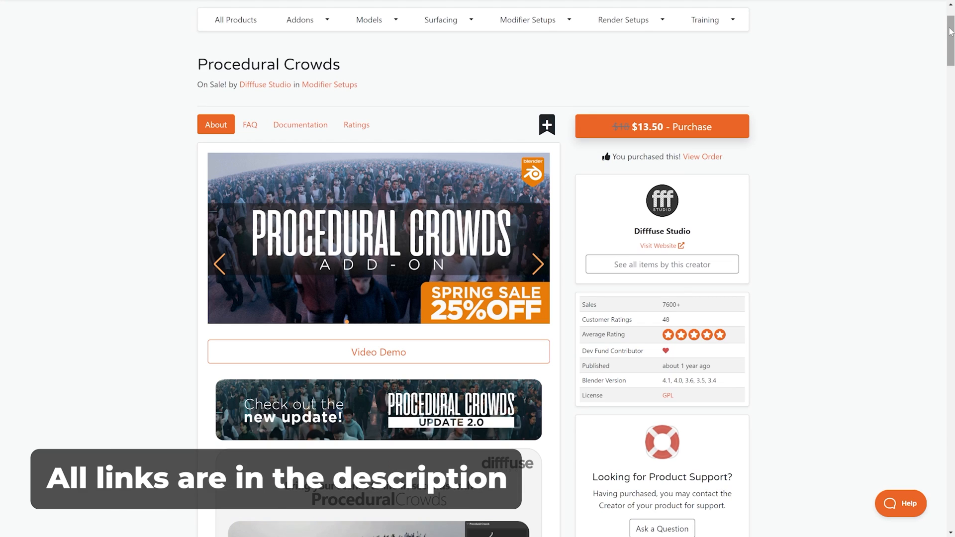
- Examine the Procedural Crowds product page, reading the descriptions of the available crowd types
drag(949, 32, 935, 218)
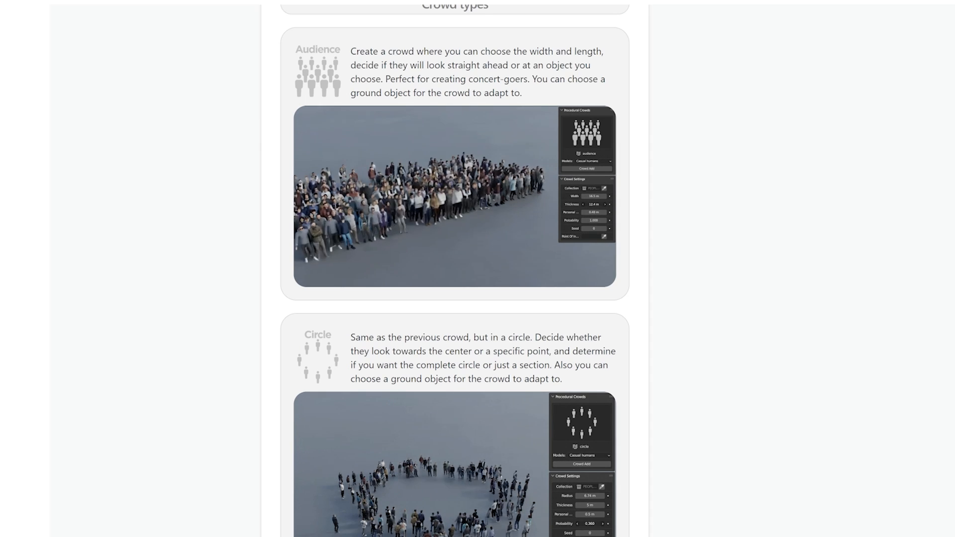
scroll(455, 271, down, 12)
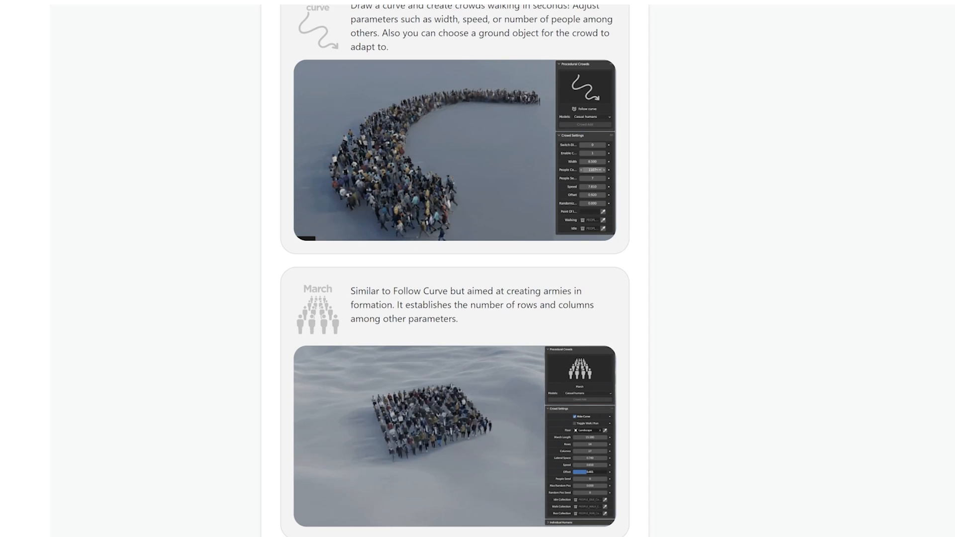
scroll(455, 271, down, 1)
scroll(455, 271, down, 8)
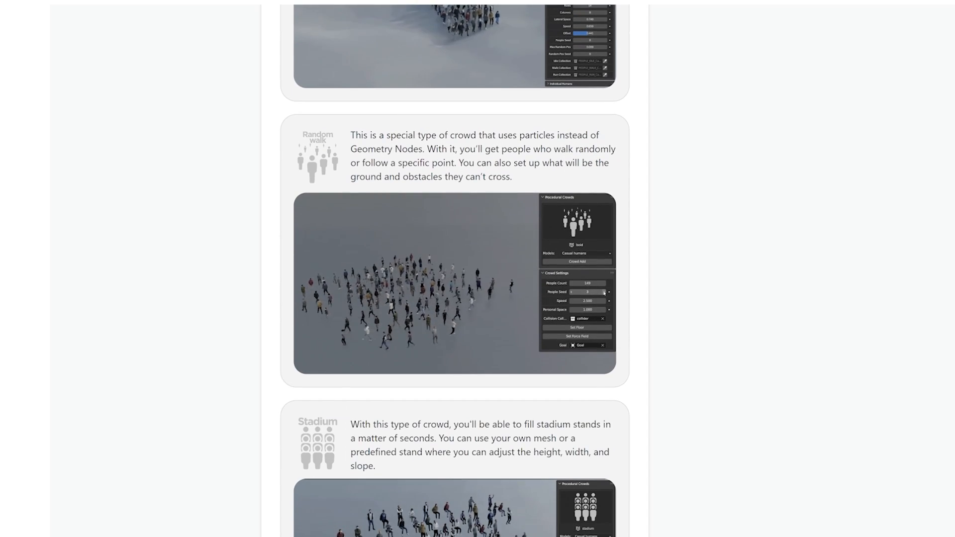
scroll(455, 271, down, 5)
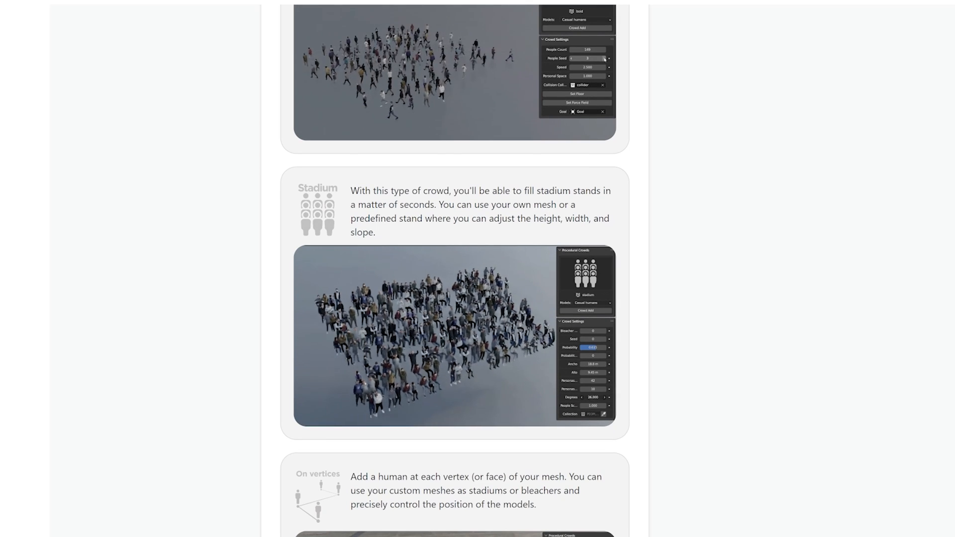
scroll(455, 271, down, 3)
scroll(456, 271, down, 5)
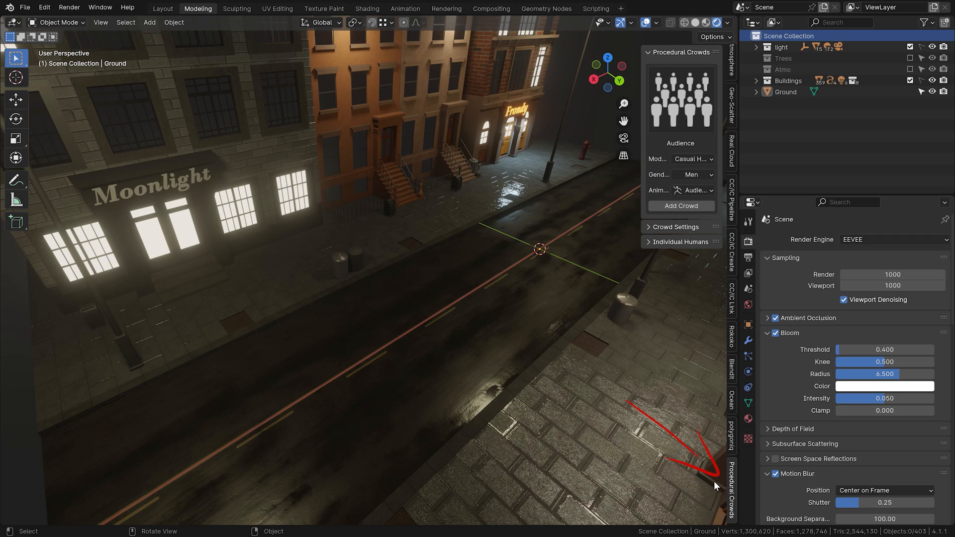
- Add an Audience crowd of male Casual Humans to the street with the ground selected, and preview its animation
click(688, 118)
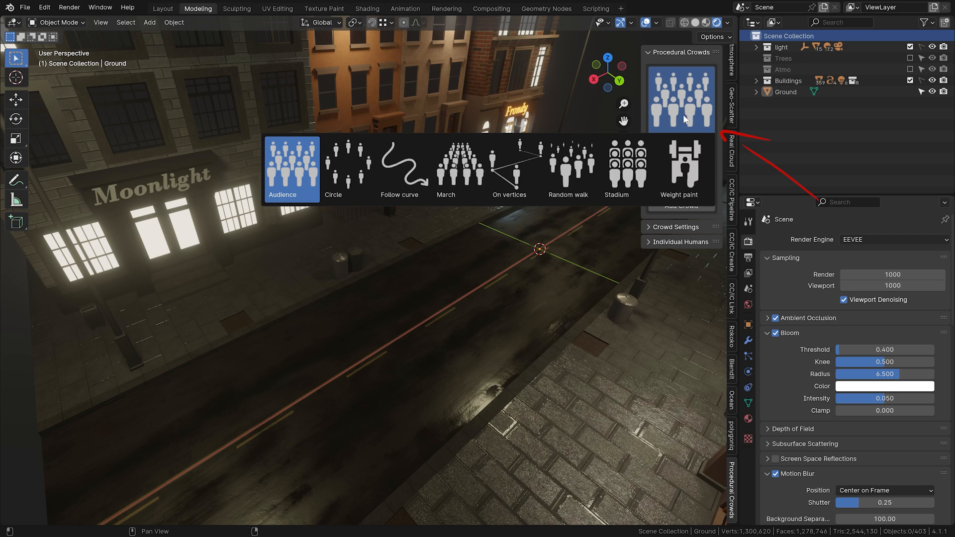
click(288, 178)
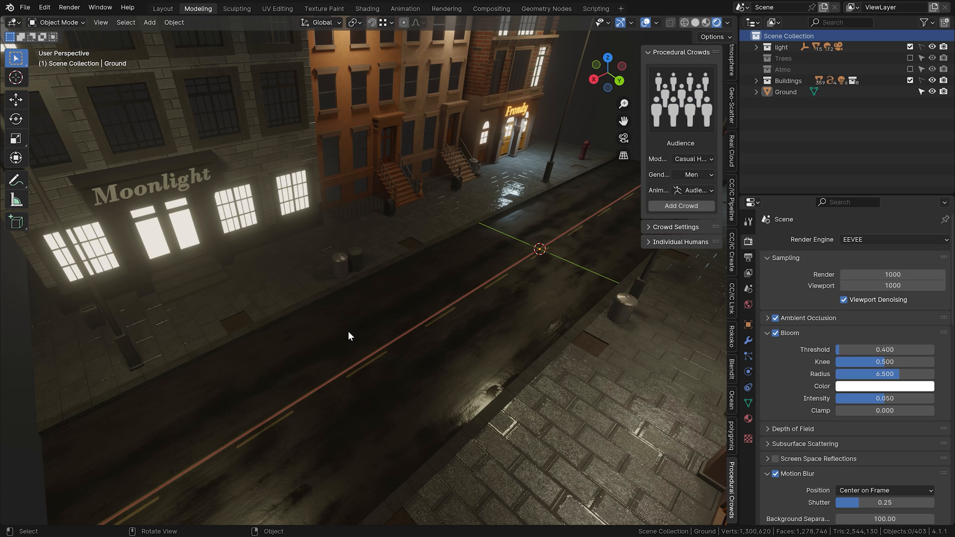
click(494, 271)
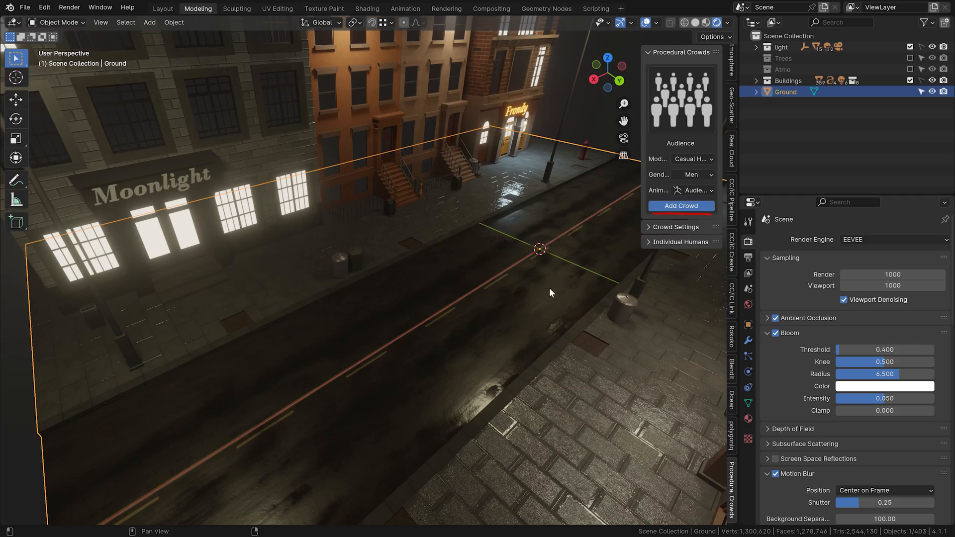
middle_drag(552, 290, 480, 312)
key(space)
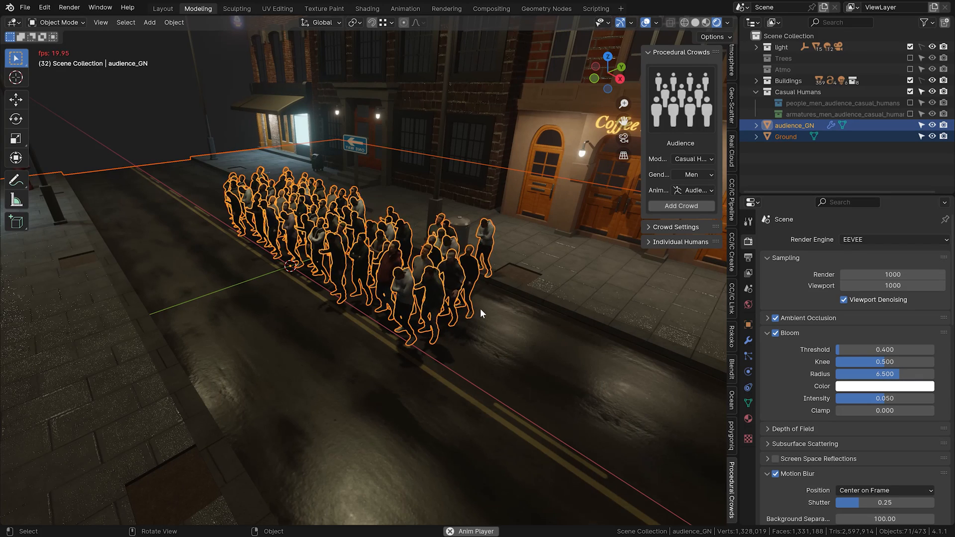
key(space)
- Set the audience crowd's Width to 26.5 m in its crowd settings and preview the animation
click(676, 227)
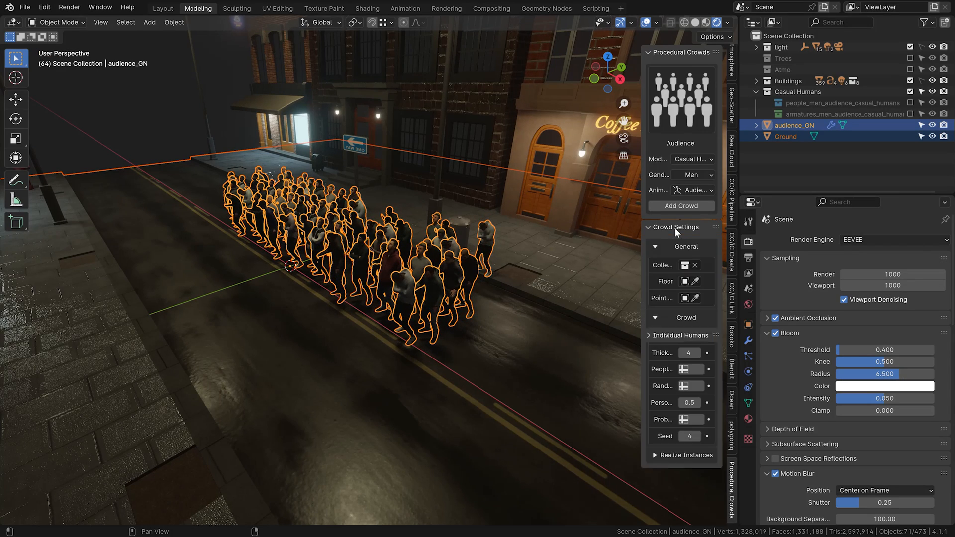
drag(641, 256, 577, 256)
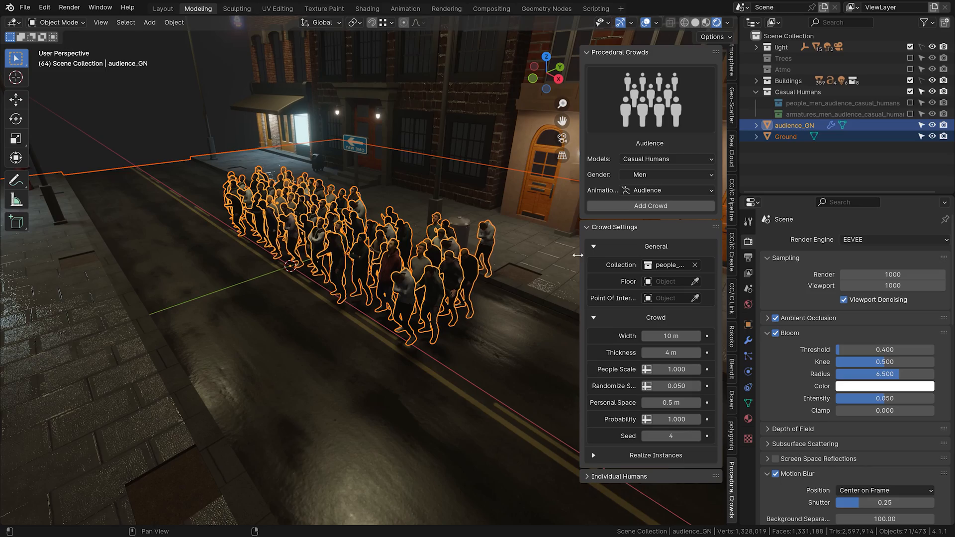
drag(666, 336, 757, 336)
middle_drag(247, 282, 288, 291)
key(space)
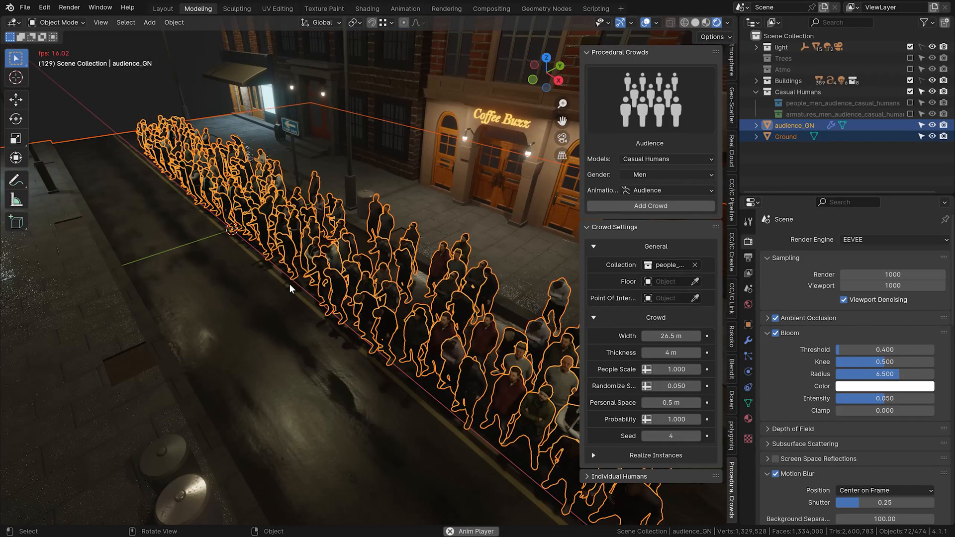
key(space)
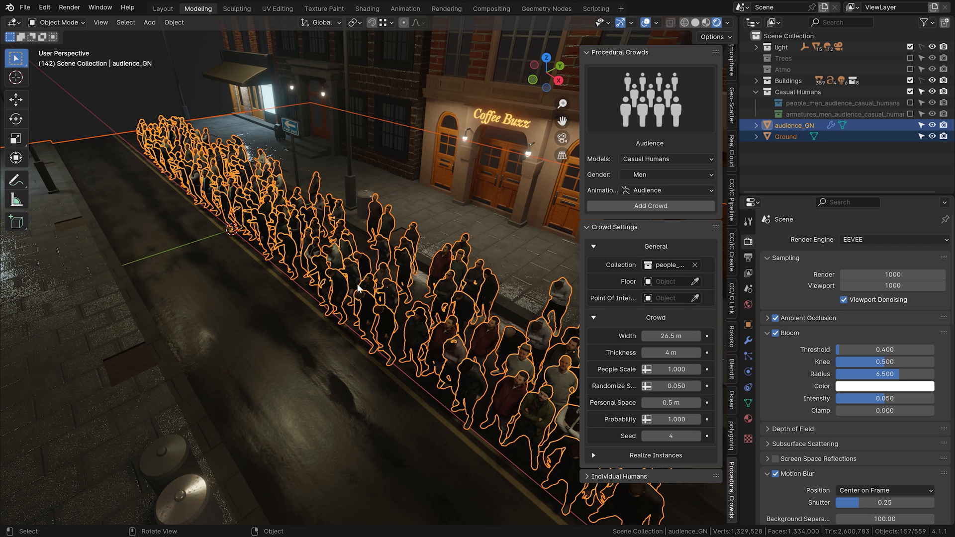
- Replace the audience crowd with a Circle crowd of Casual Humans, using Mix gender and the Idle animation
click(675, 121)
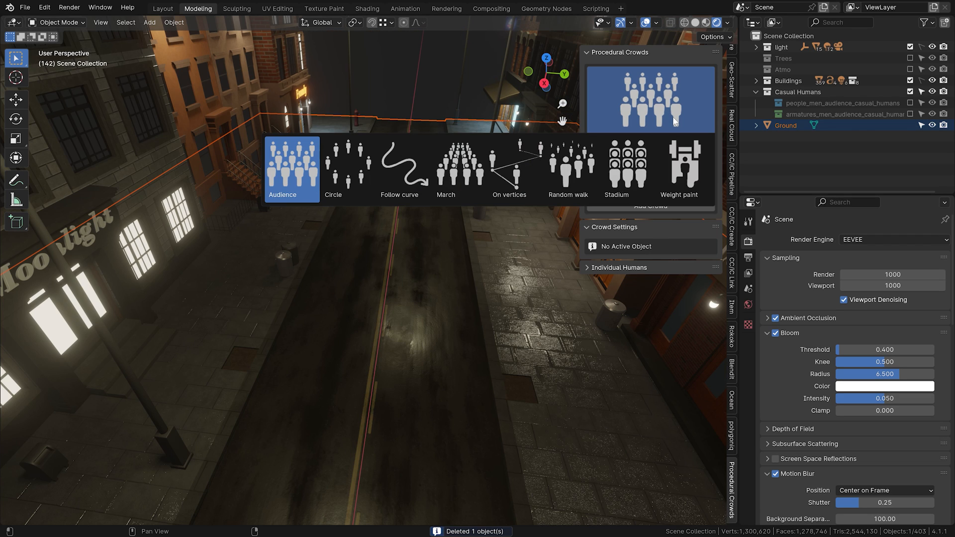
click(362, 172)
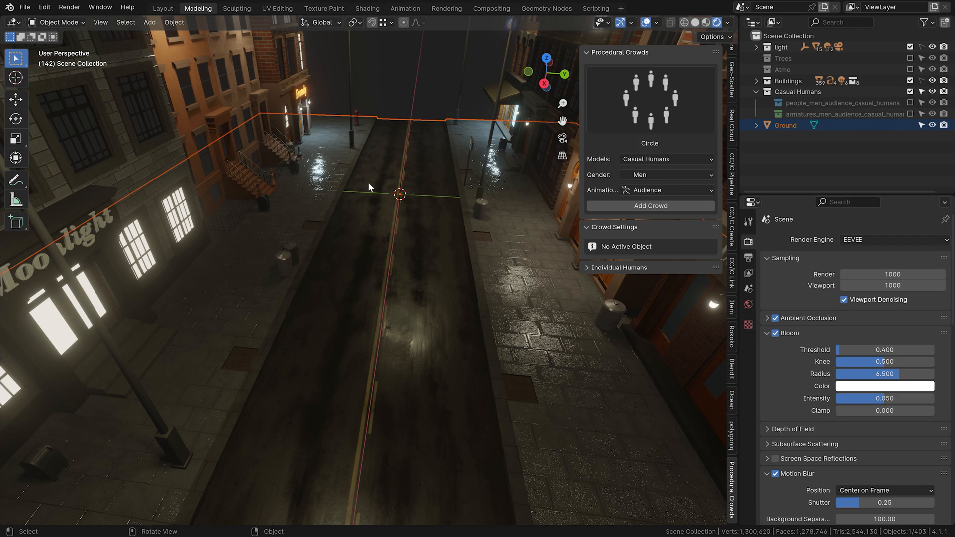
click(663, 158)
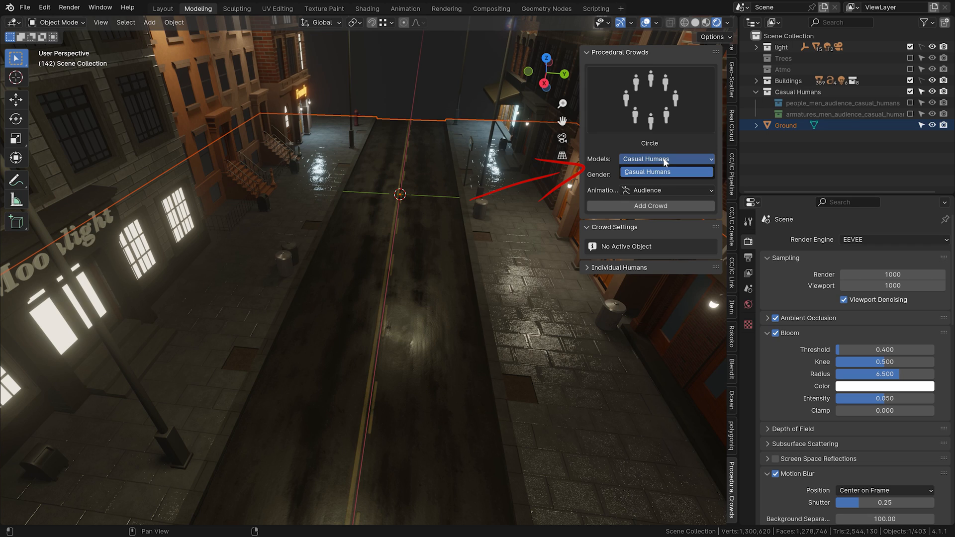
click(665, 172)
click(661, 174)
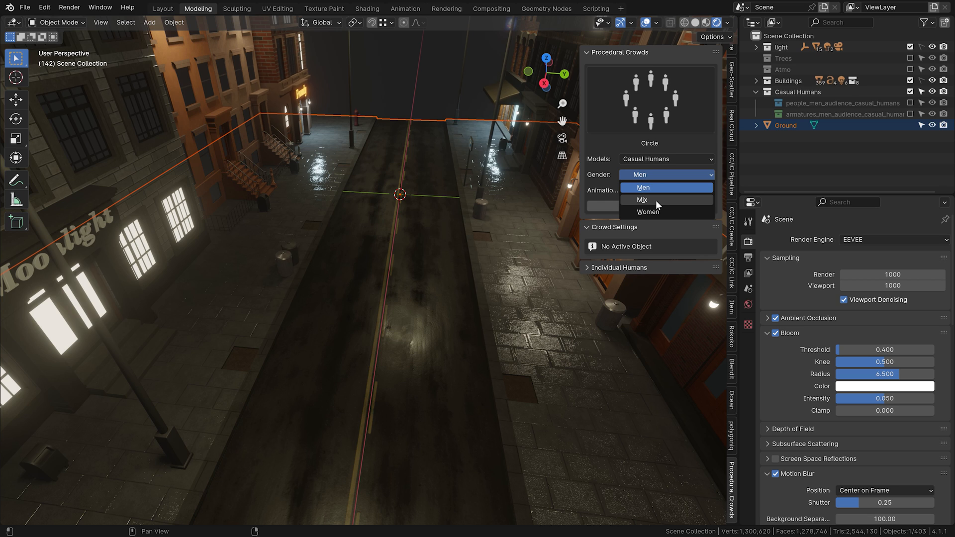
click(655, 200)
click(660, 189)
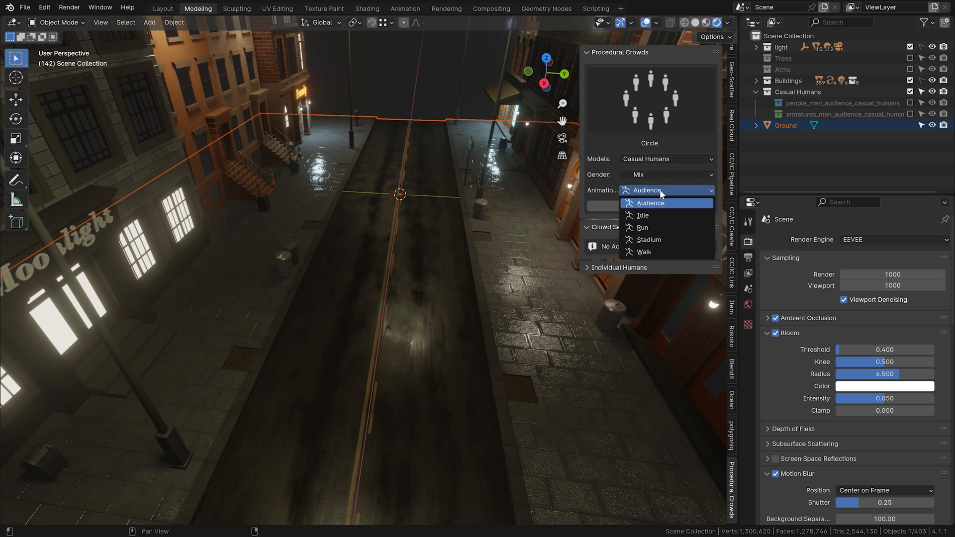
click(658, 216)
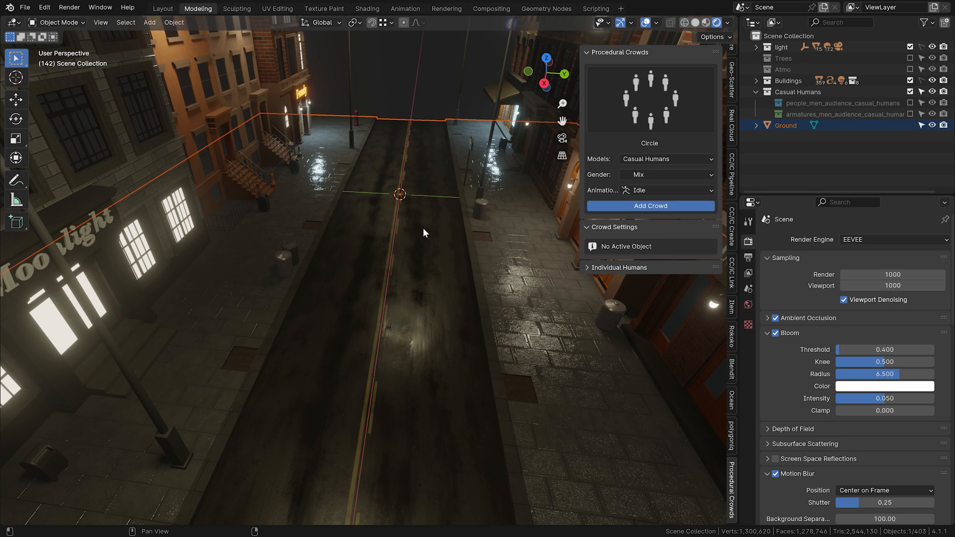
- Preview the circle crowd's idle animation up close with everything deselected
middle_drag(404, 240, 394, 282)
key(space)
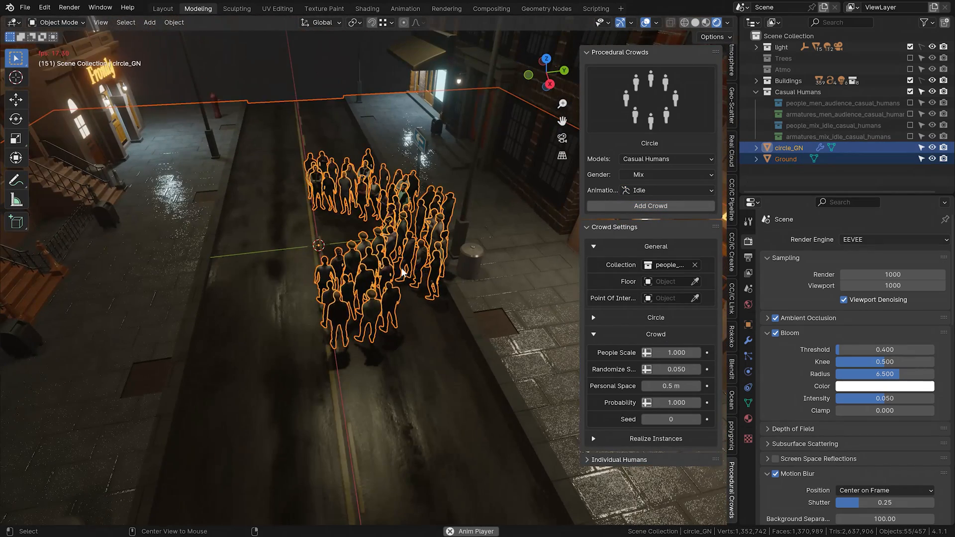
key(alt+a)
middle_drag(405, 273, 470, 285)
scroll(448, 283, up, 2)
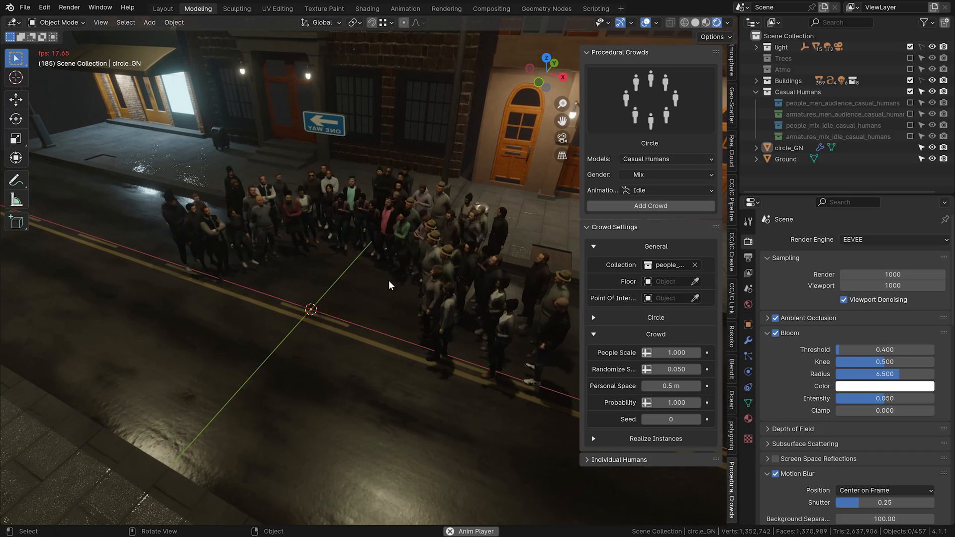
key(space)
- Add a monkey mesh in front of the circle crowd and rotate it about the X axis
key(shift+a)
mouse_move(348, 266)
click(405, 371)
key(r)
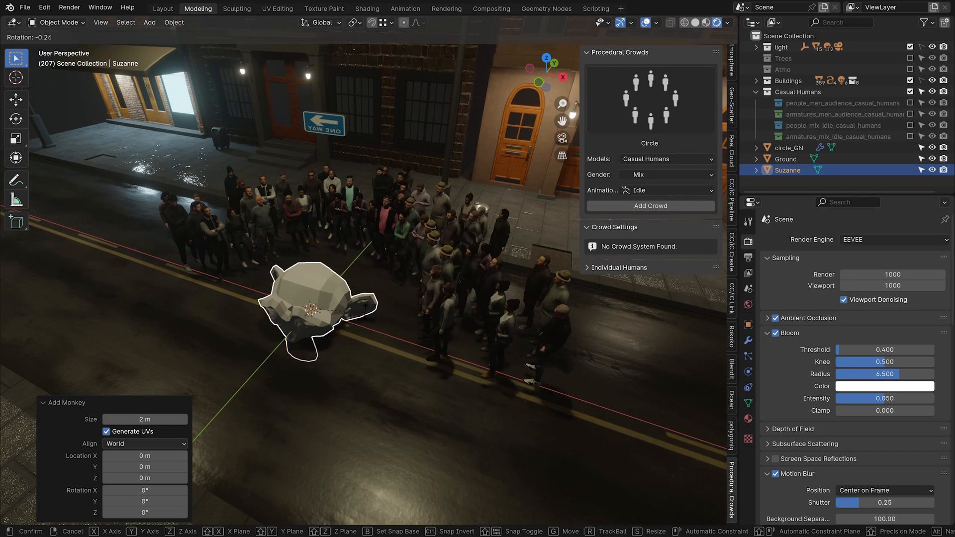
key(x)
click(375, 372)
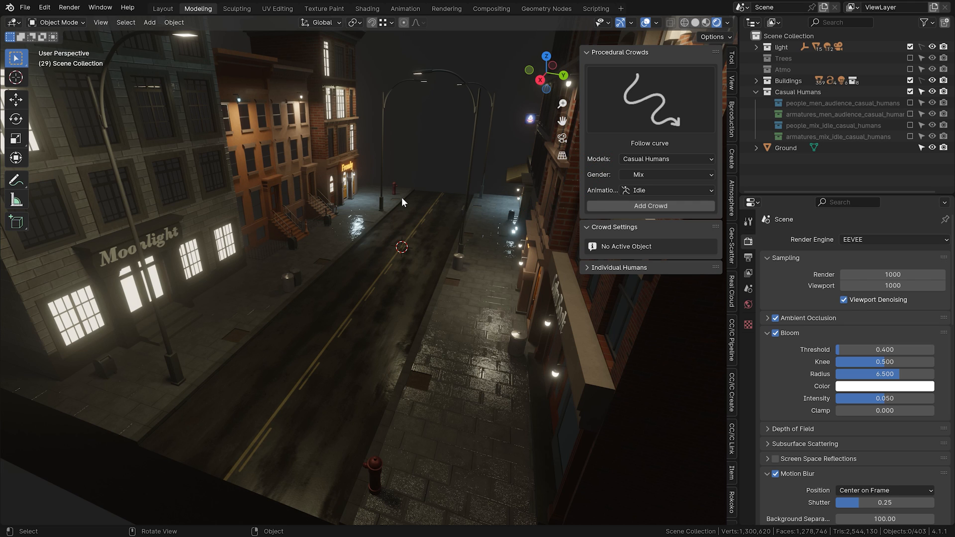
- Add a Bézier curve at the street's center and scale it up about 20.26 times
key(shift+a)
mouse_move(402, 197)
click(458, 197)
key(s)
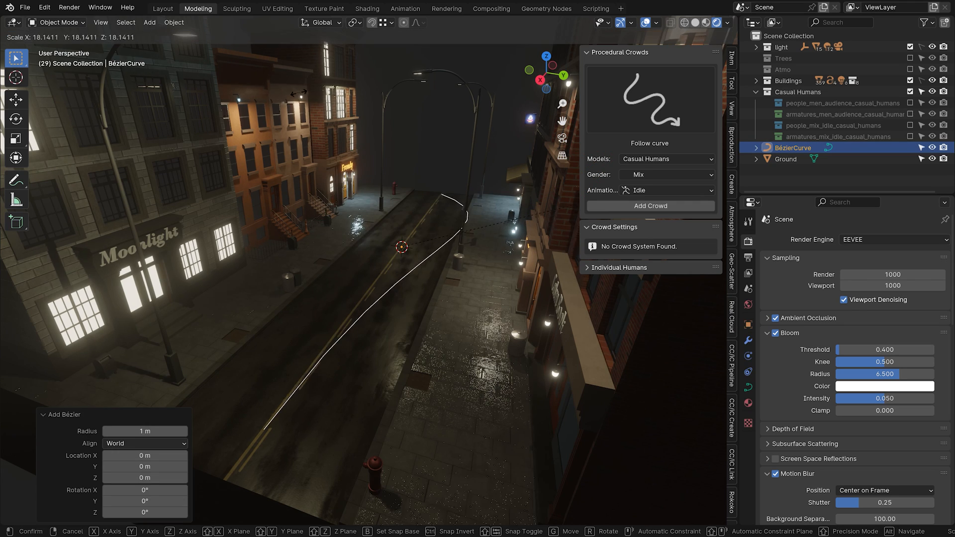
click(469, 218)
- Move the Bézier curve about -2.67 m along Y and apply its scale
key(g)
key(y)
click(435, 214)
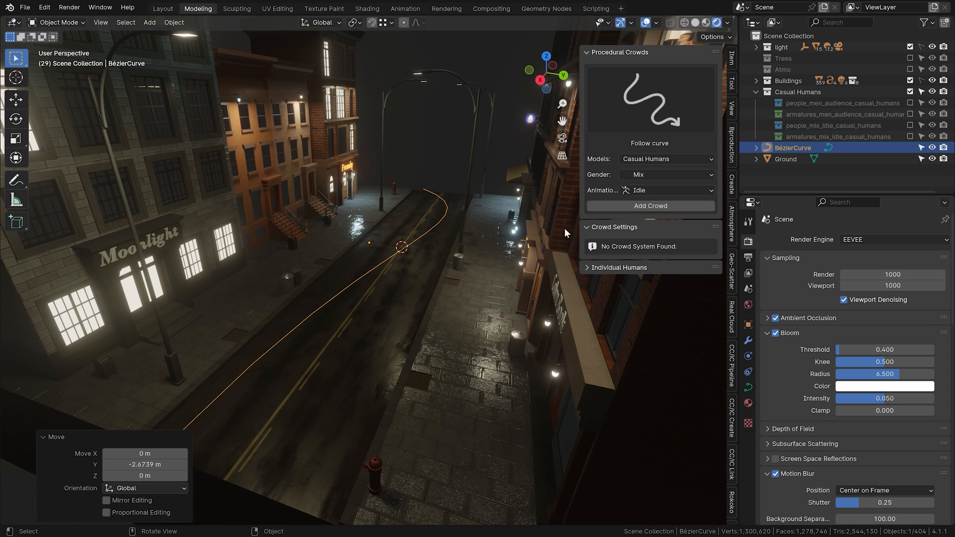
click(747, 324)
key(ctrl+a)
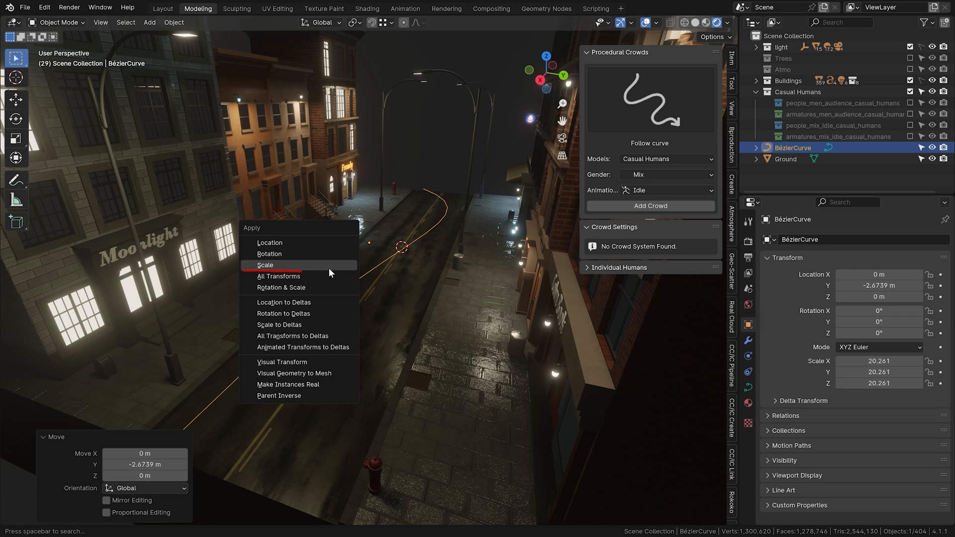
click(328, 267)
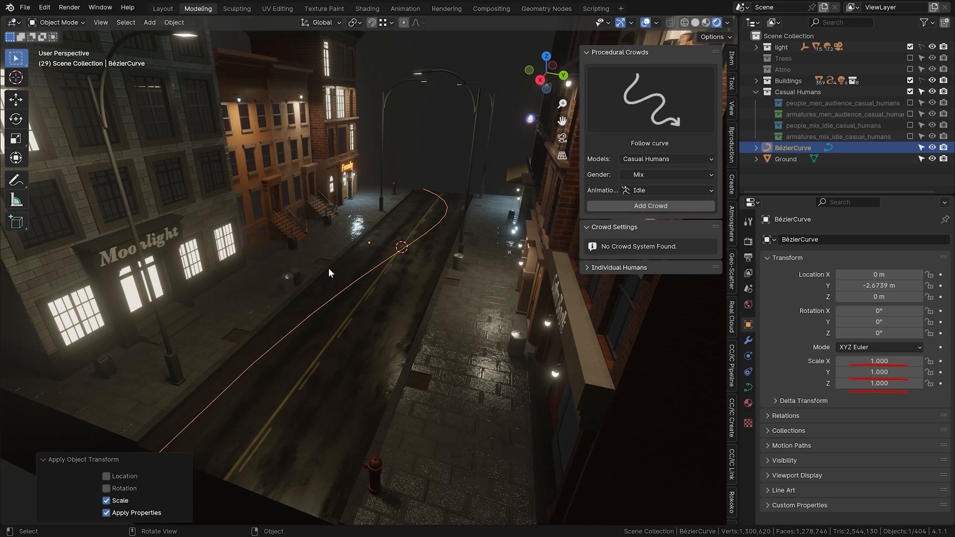
- Add a Follow curve crowd of Casual Humans to the Bézier curve with the Walk animation
click(625, 191)
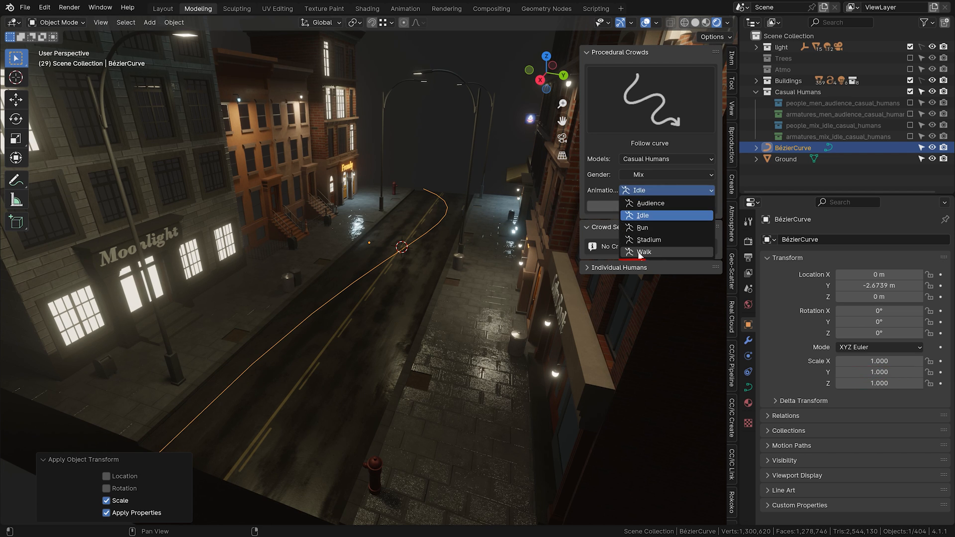
click(639, 253)
click(640, 207)
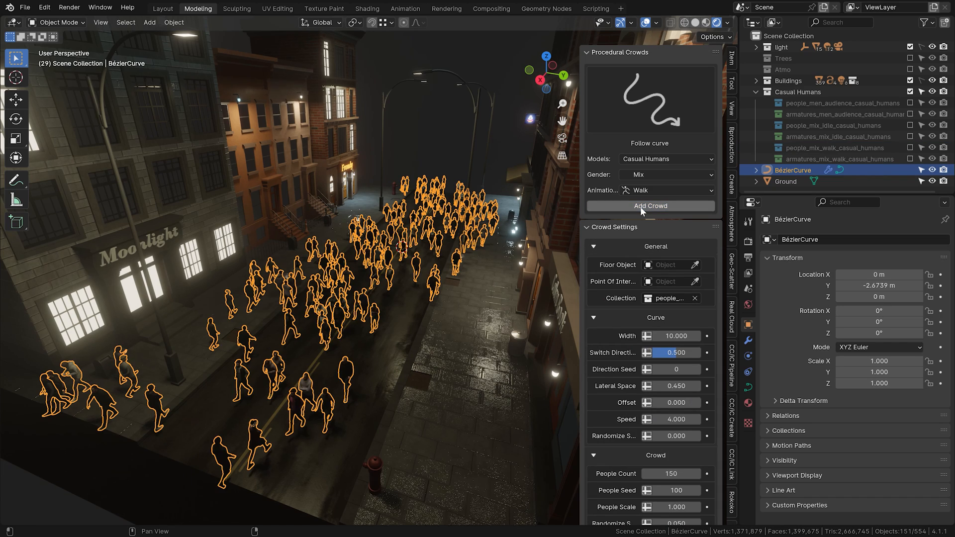
- Play the walking crowd's animation and inspect it up close with everything deselected
key(space)
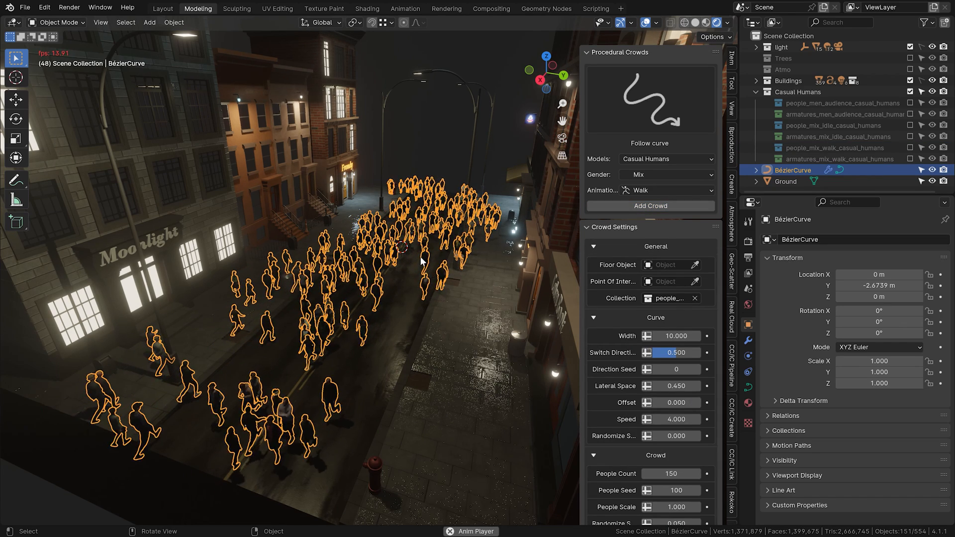
key(alt+a)
middle_drag(402, 266, 378, 288)
scroll(378, 287, up, 4)
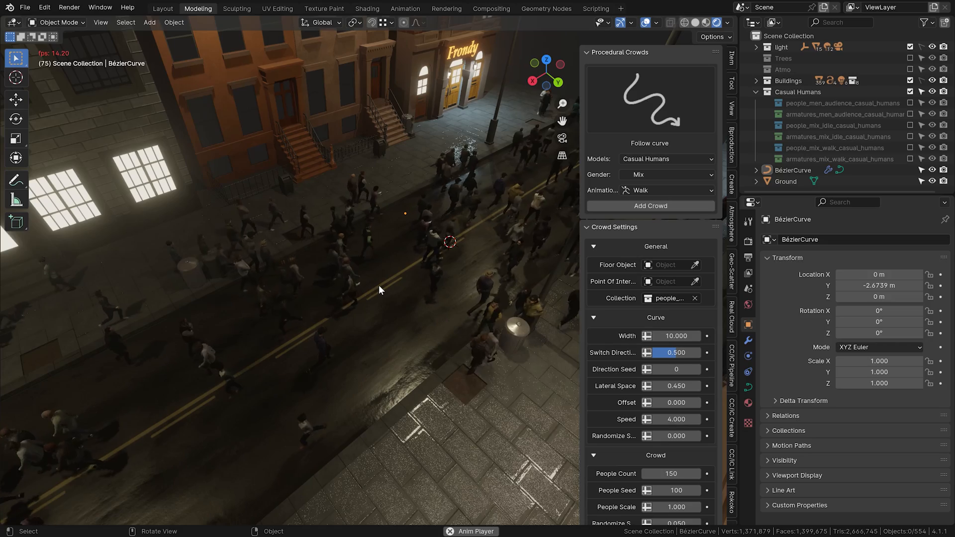
- Rotate the Bézier curve about 7.95° around Z and set the crowd's Width to about 5.09
click(434, 229)
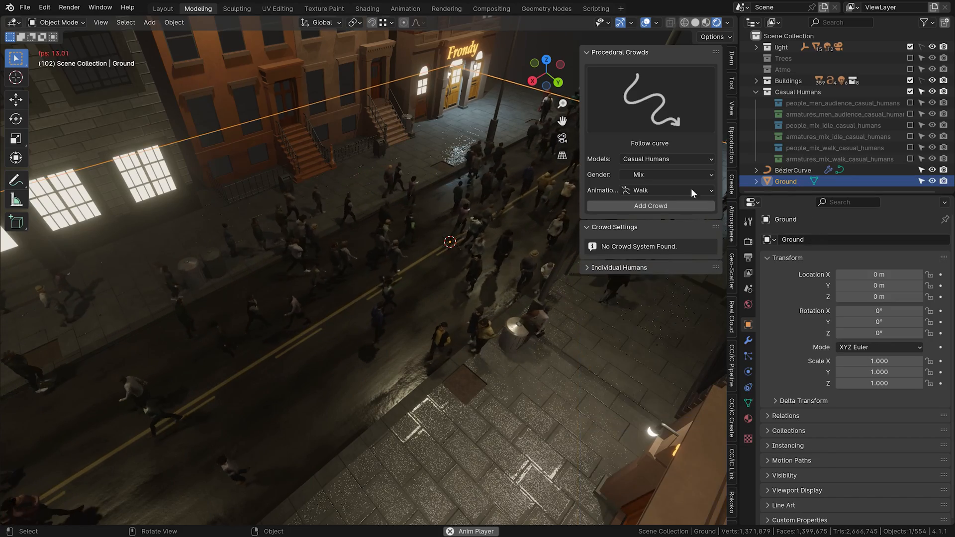
click(795, 170)
key(r)
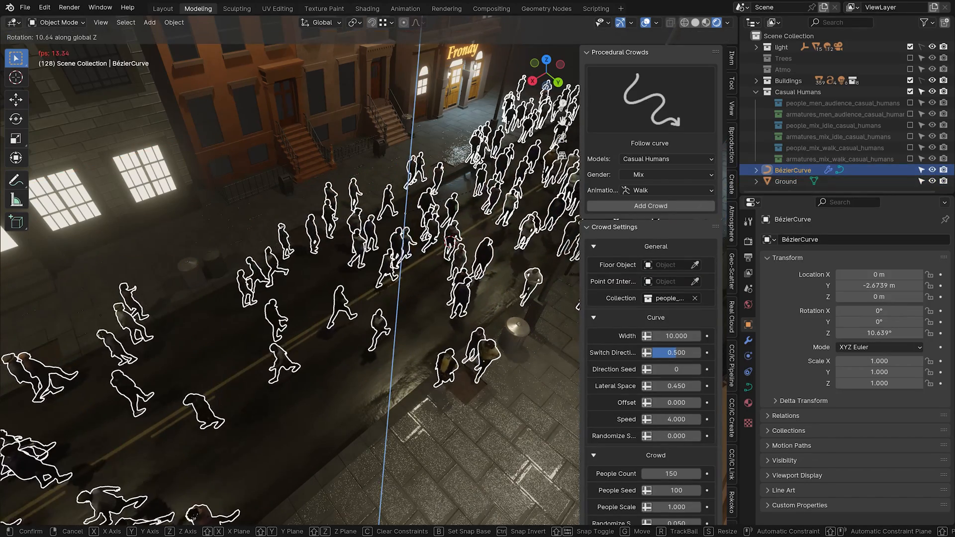
click(540, 176)
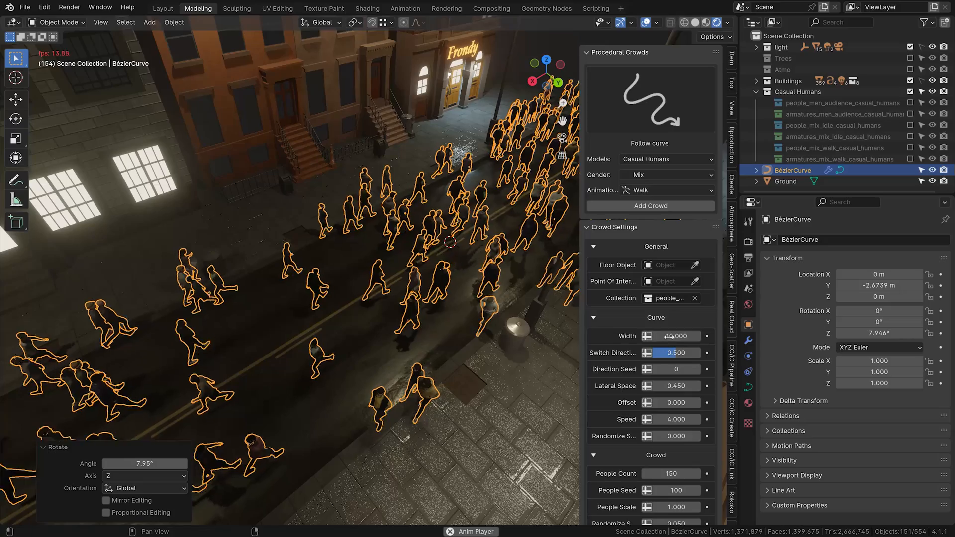
drag(676, 336, 606, 336)
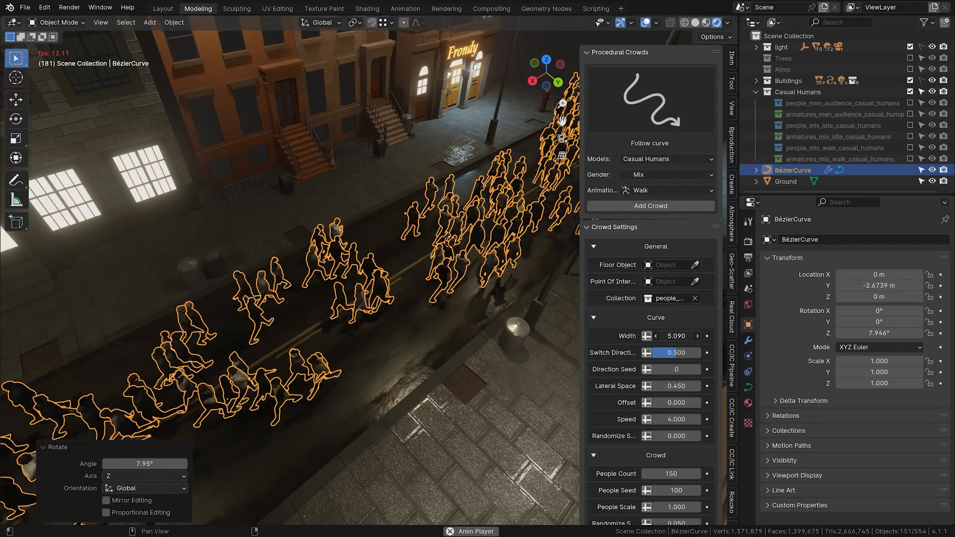
- Raise the Bézier curve and its walking crowd about 2.18 m along Z
click(442, 227)
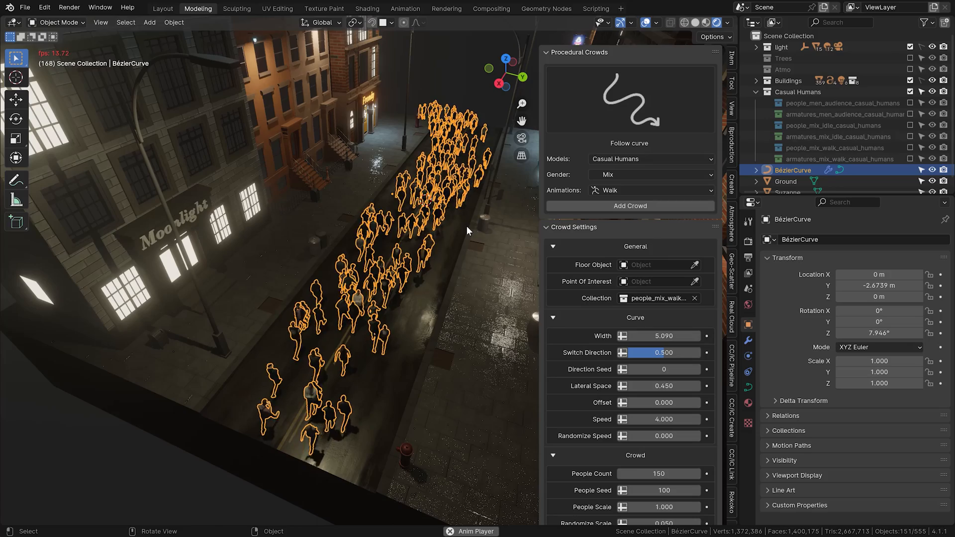
key(g)
key(z)
click(465, 181)
middle_drag(464, 181, 464, 142)
scroll(464, 141, up, 3)
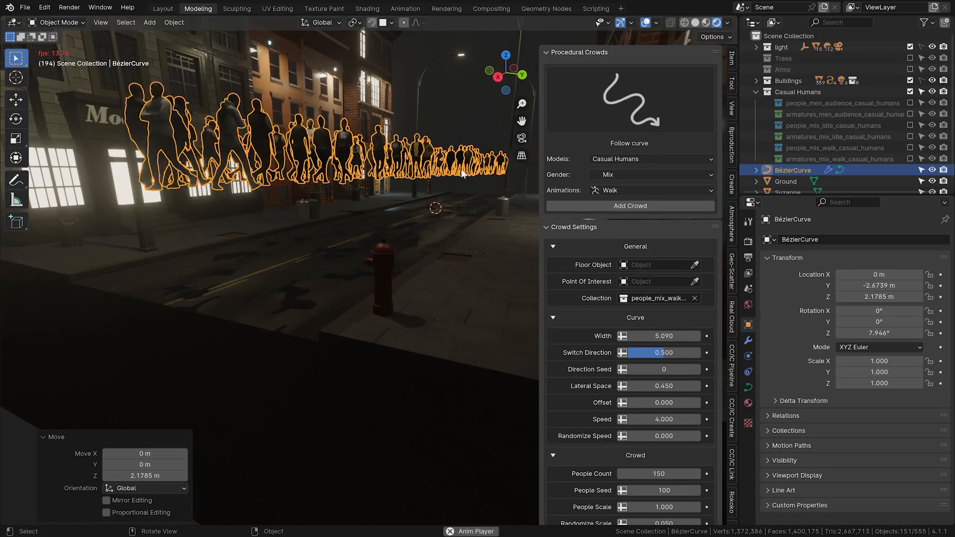
- Assign the Ground as the walking crowd's Floor Object
click(694, 265)
click(440, 232)
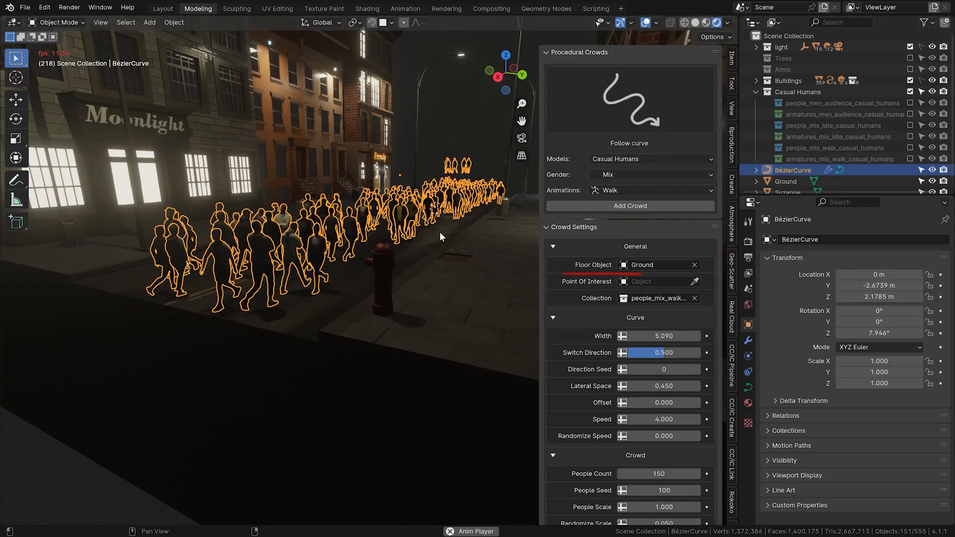
middle_drag(441, 232, 435, 276)
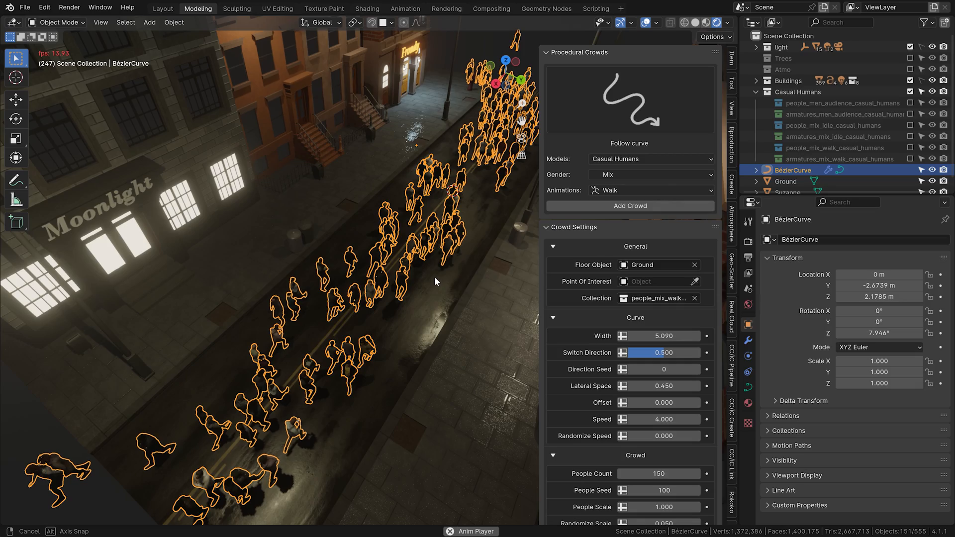
- Scale the Bézier curve along X to about 0.81 of its length
key(s)
key(x)
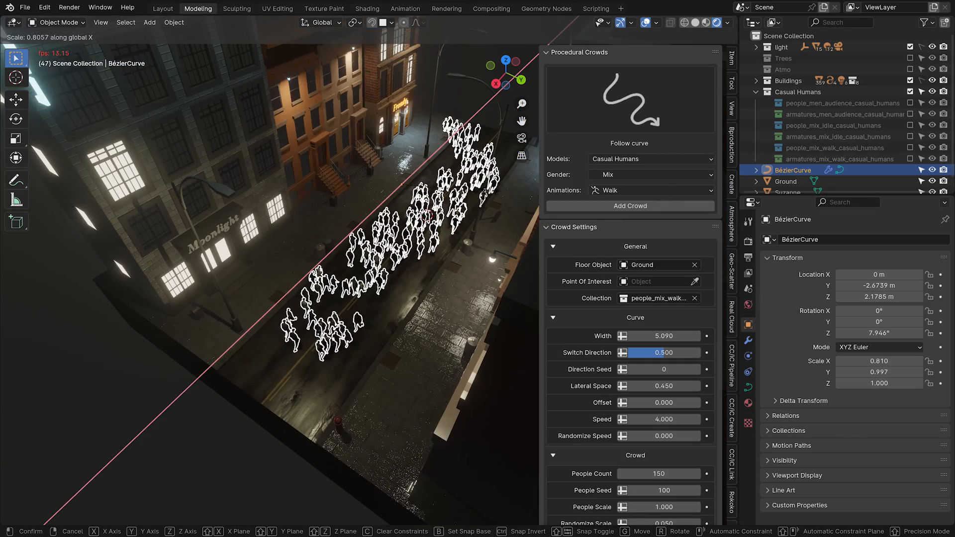
click(489, 193)
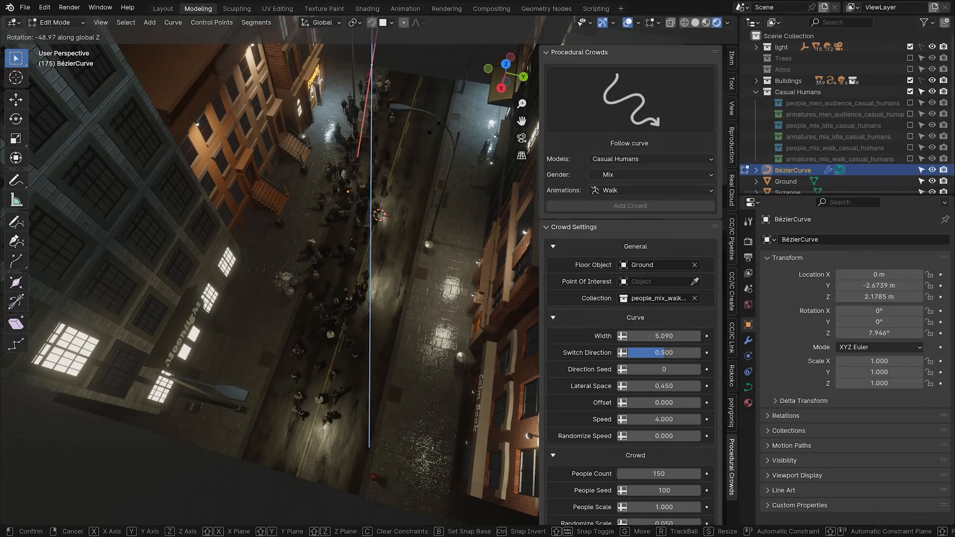
- In Edit Mode, shift the Bézier curve's control point along Y toward the Moonlight sidewalk and rotate it around Z
key(g)
key(y)
click(259, 349)
key(r)
key(z)
click(264, 338)
- Move the curve's far end control point about -2.72 m along Y
click(370, 68)
key(g)
key(z)
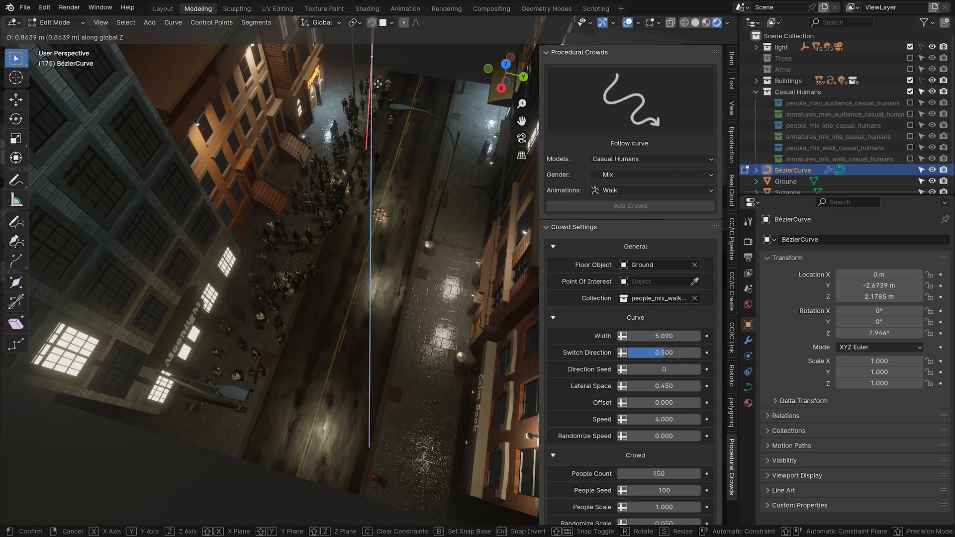
key(y)
click(346, 62)
- Set the sidewalk crowd's Width to 1.83 and play the animation
double_click(647, 336)
text(1.83)
key(Return)
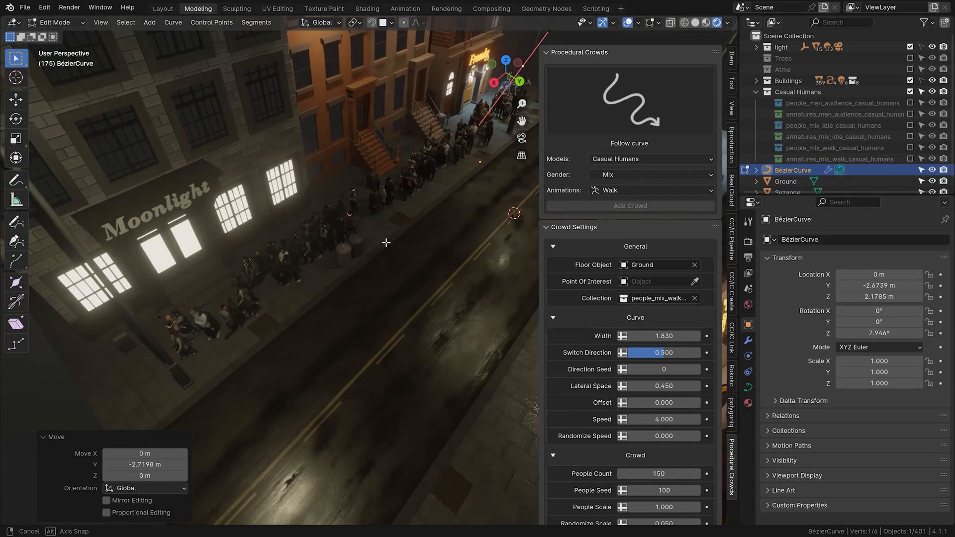
scroll(672, 411, down, 3)
drag(669, 428, 611, 429)
key(space)
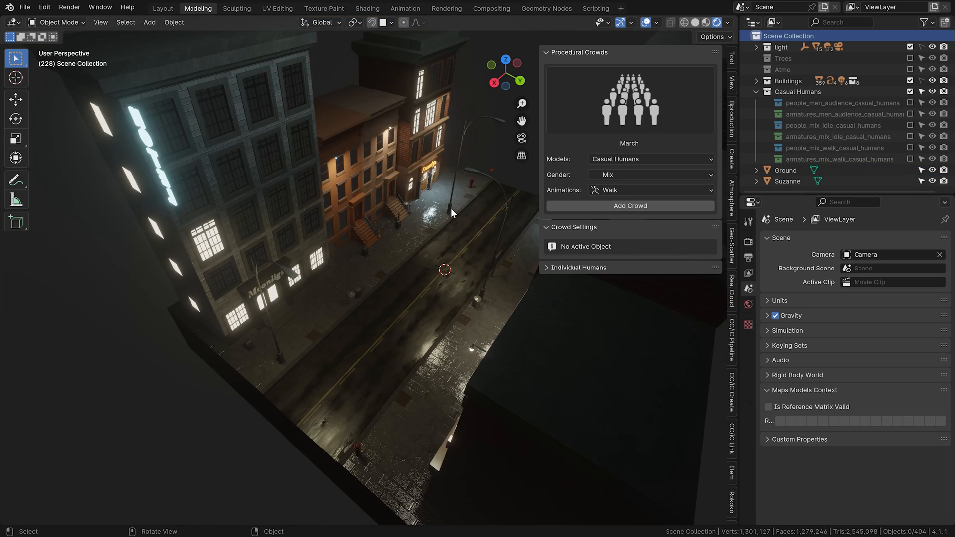
- Add a new Bézier curve, enlarge it to span the street and apply its scale
middle_drag(451, 208, 477, 238)
key(shift+a)
mouse_move(448, 250)
click(521, 249)
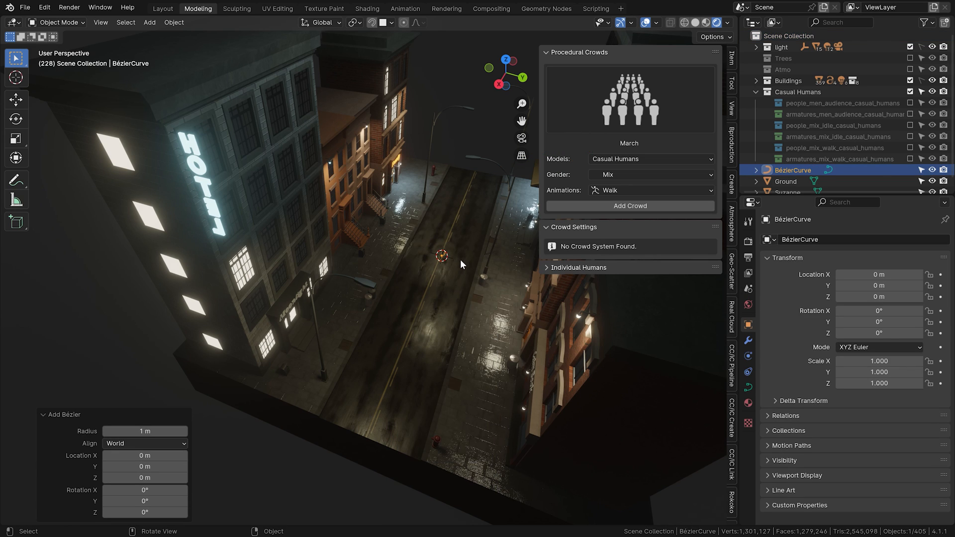
key(s)
click(141, 185)
key(ctrl+a)
click(406, 195)
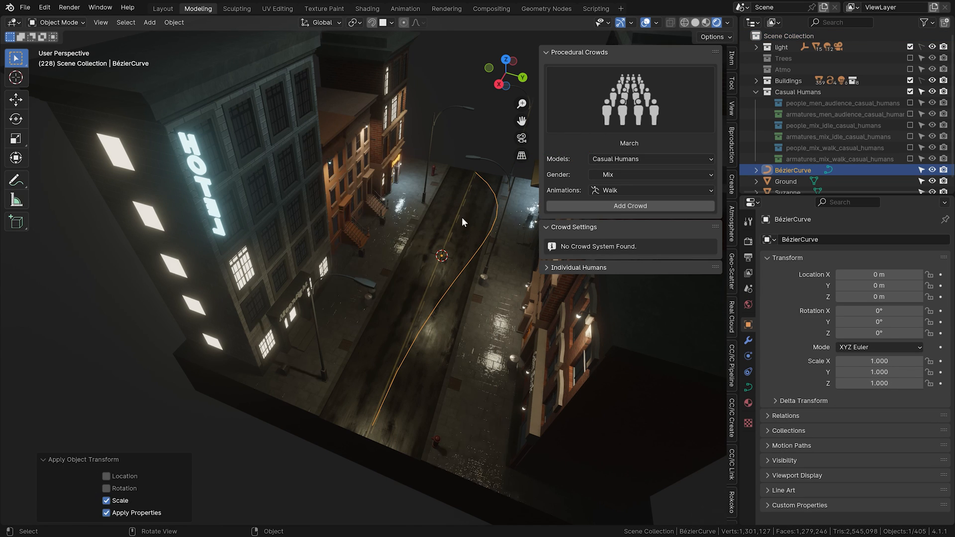
- Rotate the new curve's far end control point about -44.6° around Z to straighten the path
key(Tab)
click(501, 166)
key(r)
key(z)
click(520, 197)
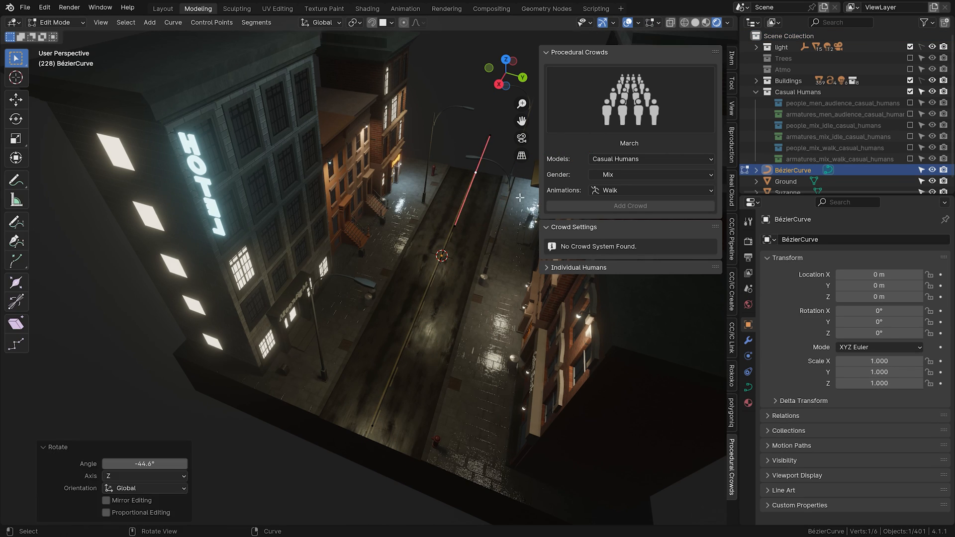
- Add a March crowd of Casual Humans with the Walk animation to the curve and set its Rows to 16
key(Tab)
click(659, 204)
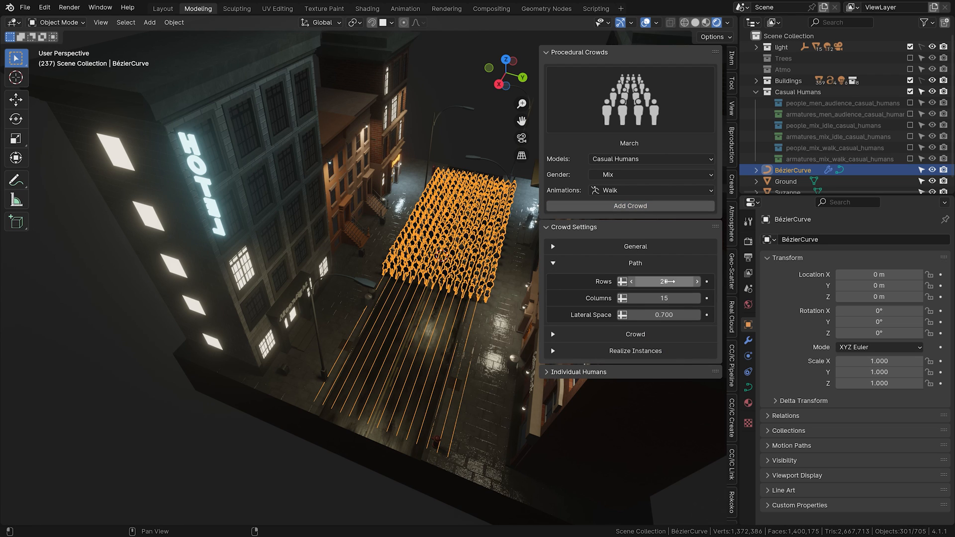
drag(668, 281, 686, 281)
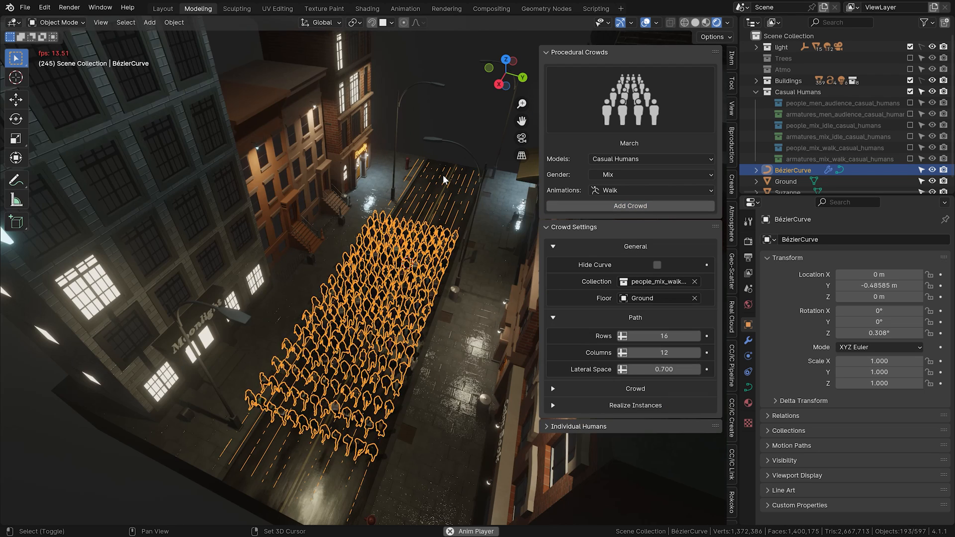
- Replay the march from the first frame and inspect the crowd up close with everything deselected
key(shift+Left)
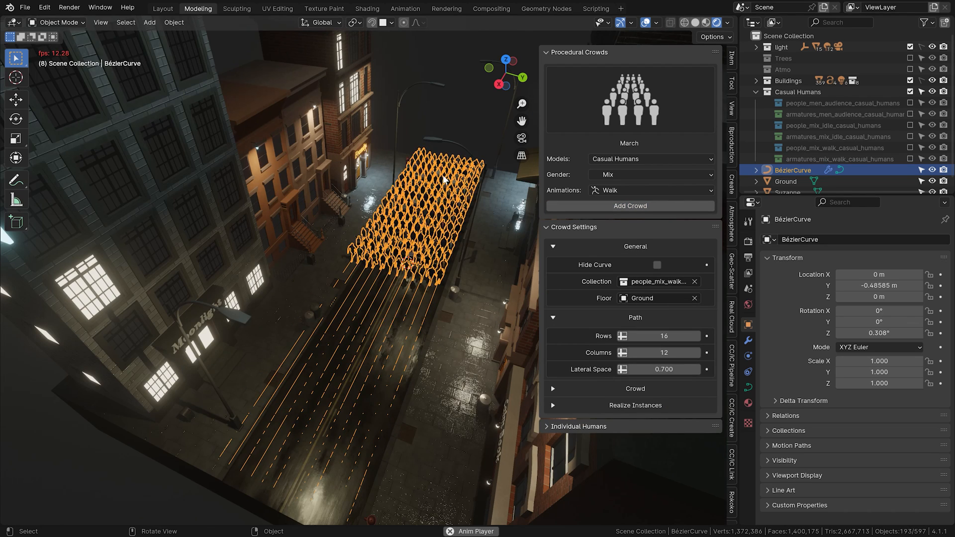
key(alt+a)
scroll(449, 172, up, 4)
middle_drag(449, 172, 446, 148)
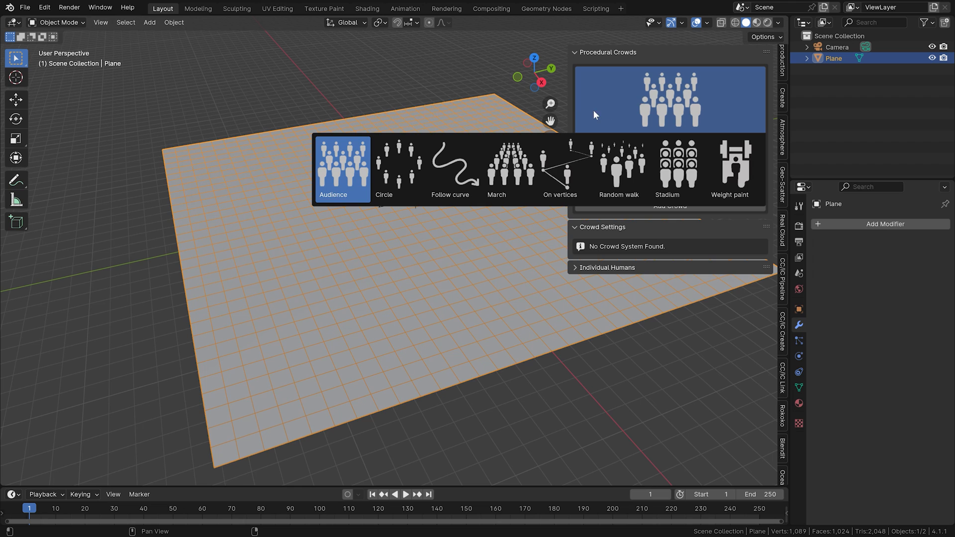
- Add an On vertices crowd of Casual Humans with the Audience animation to the subdivided plane
click(566, 167)
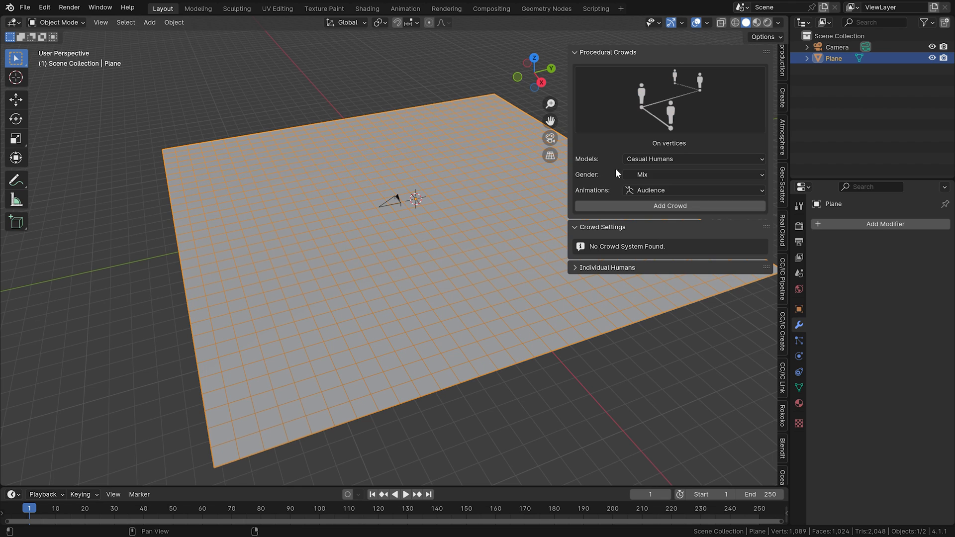
click(669, 206)
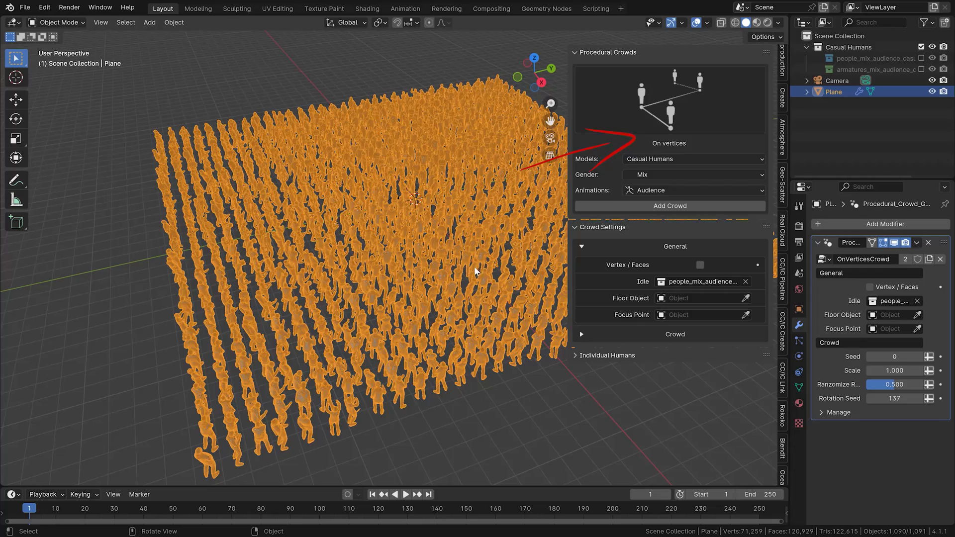
- In the plane's Edit Mode, switch the crowd's Vertex / Faces option on and back off to compare the placements
middle_drag(473, 269, 438, 249)
key(Tab)
scroll(454, 317, up, 5)
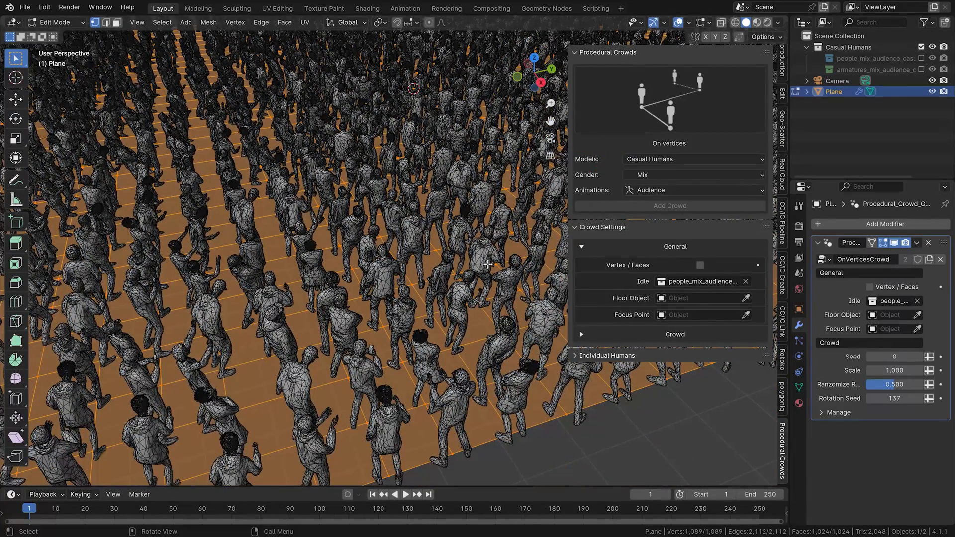
click(701, 266)
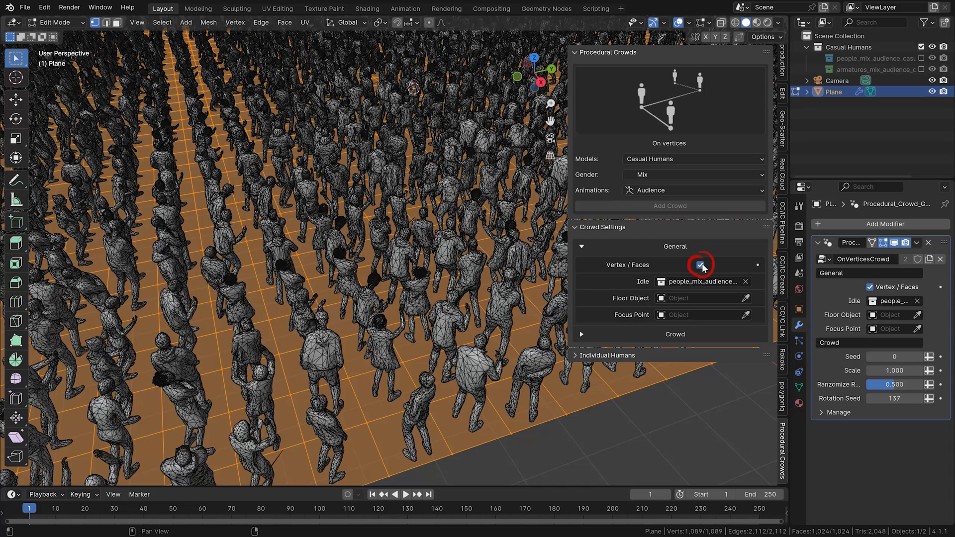
click(700, 266)
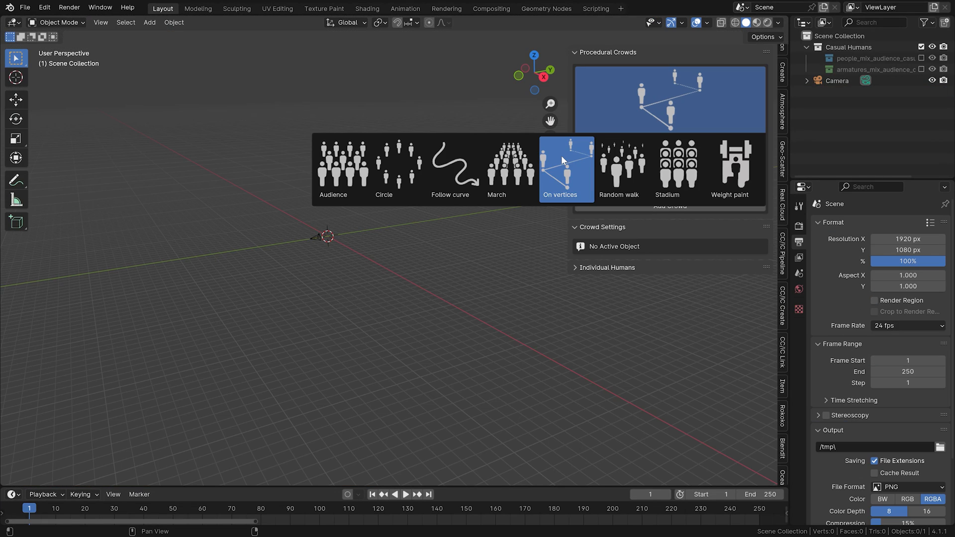
- Add a Random walk crowd of Casual Humans with the Walk animation
click(619, 156)
click(645, 193)
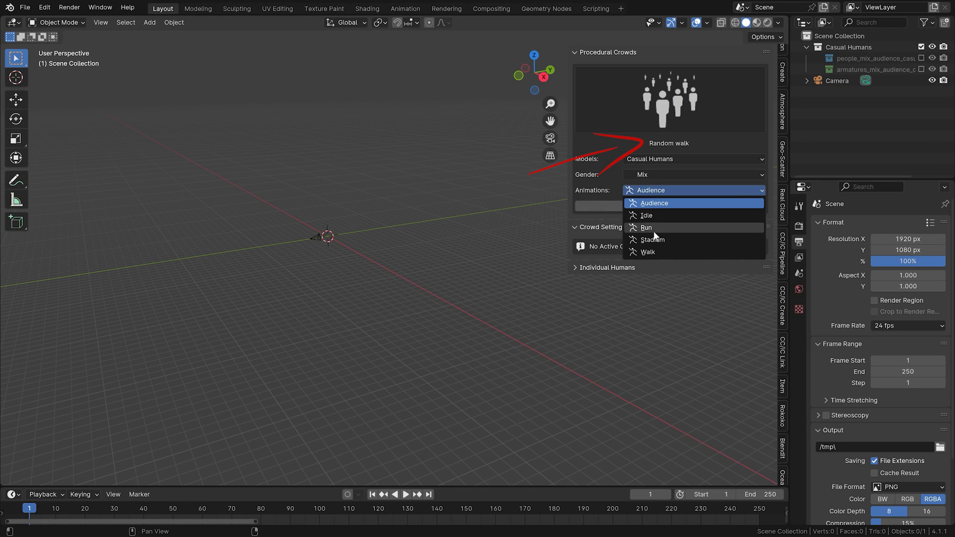
click(667, 225)
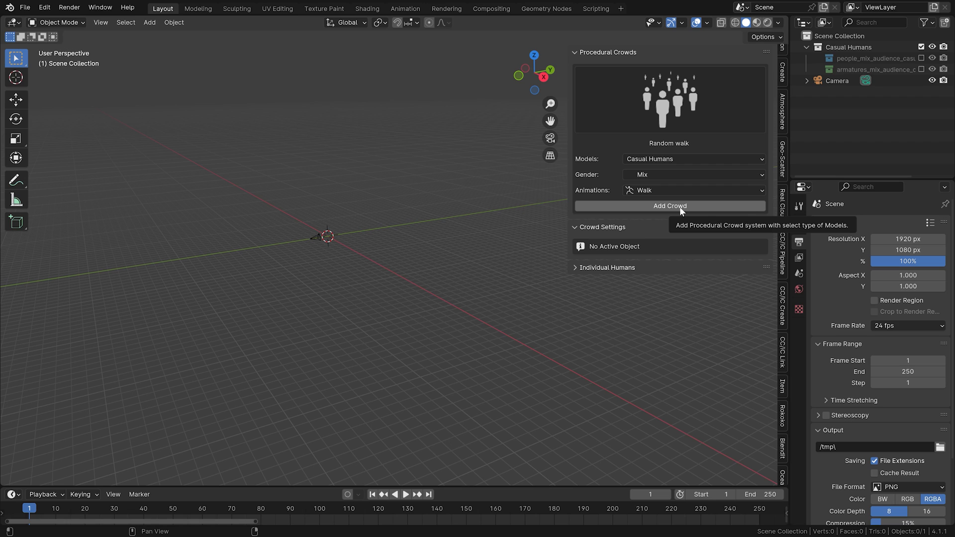
click(679, 207)
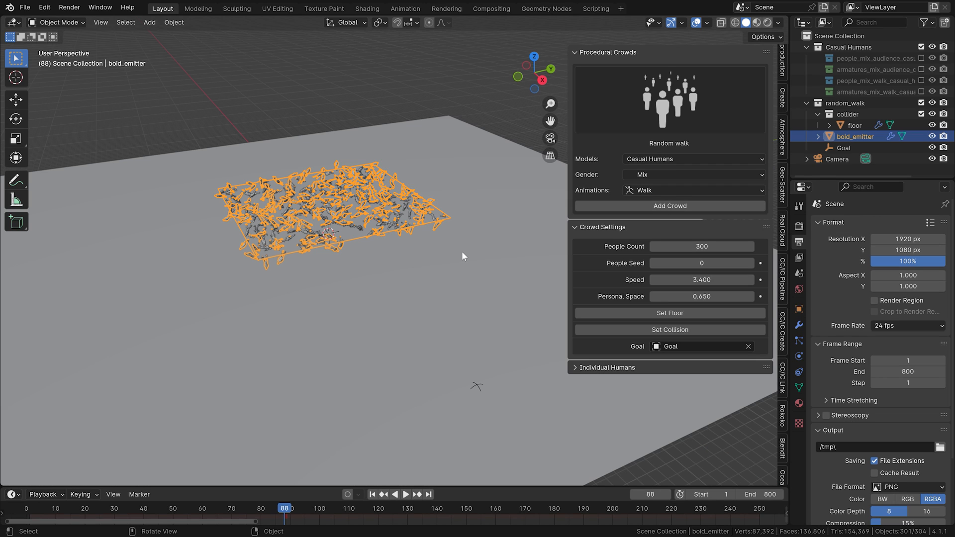
- Deselect the emitter and play the animation to watch the random-walk crowd head for its goal
click(502, 115)
key(space)
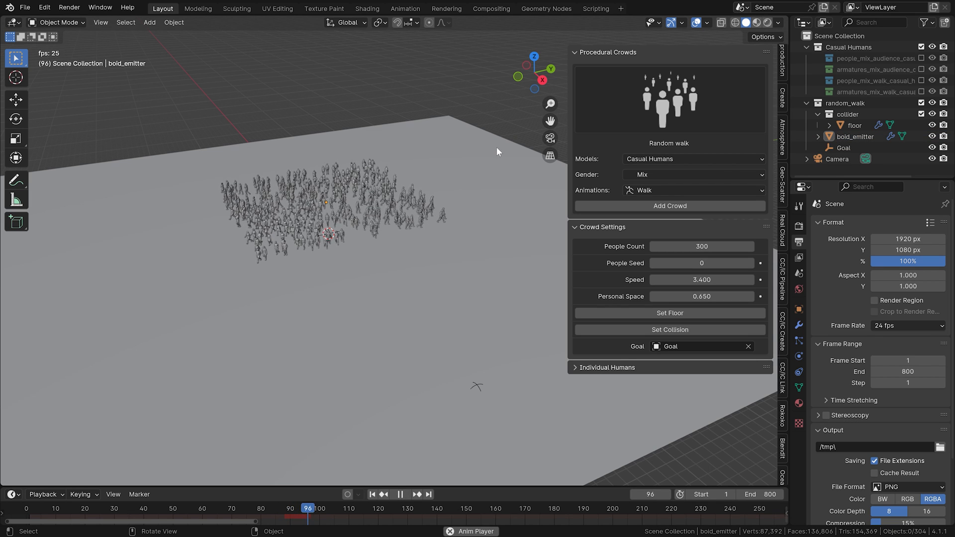
mouse_move(494, 147)
middle_down()
mouse_move(501, 135)
mouse_move(506, 163)
middle_up()
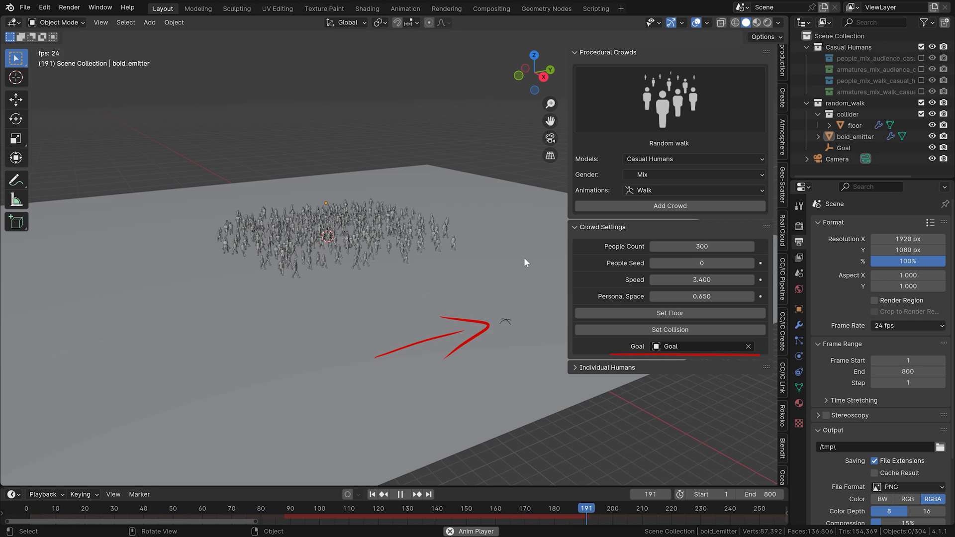
- Move the Goal empty to the opposite side of the crowd while the animation plays
click(505, 320)
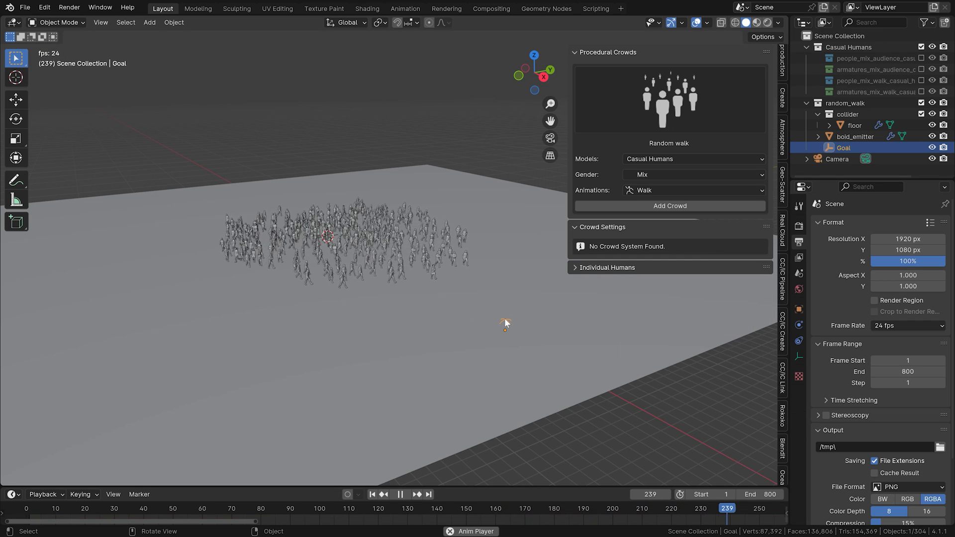
key(g)
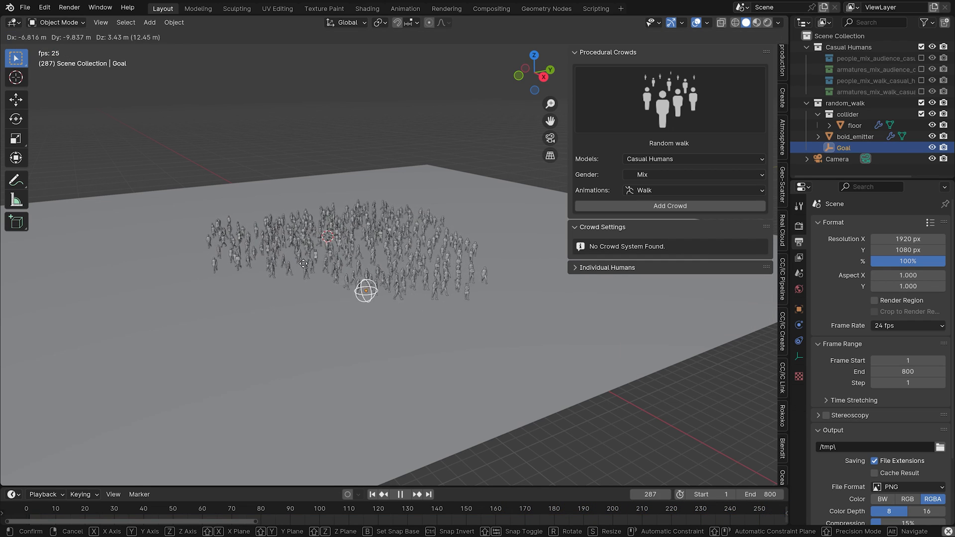
click(189, 276)
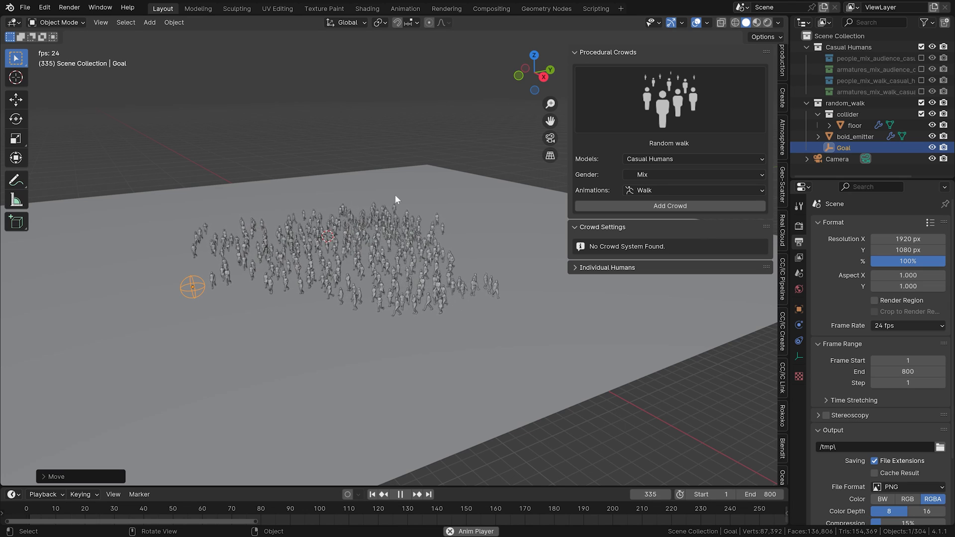
- Shift the Goal empty along X in front of the crowd and about 33.5 m along Y
key(g)
key(x)
click(323, 244)
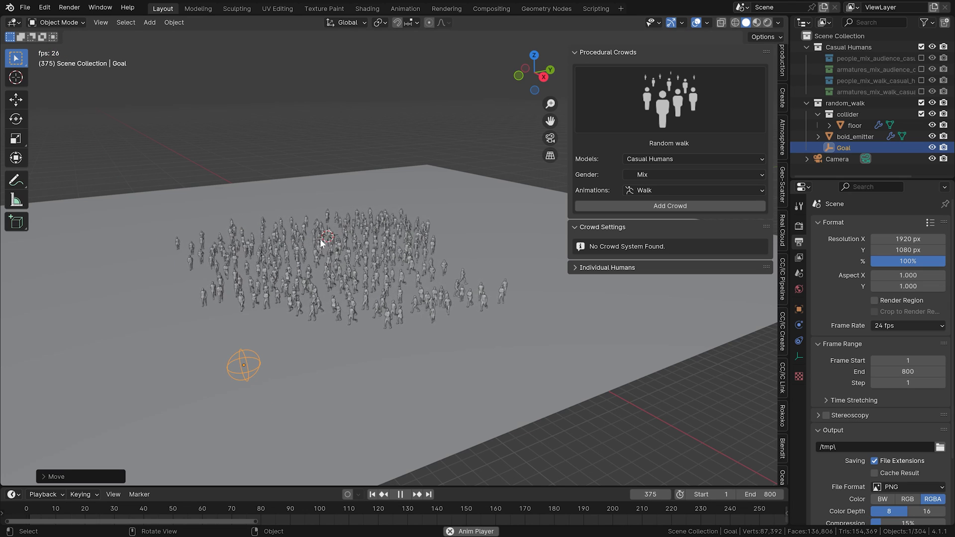
key(g)
key(y)
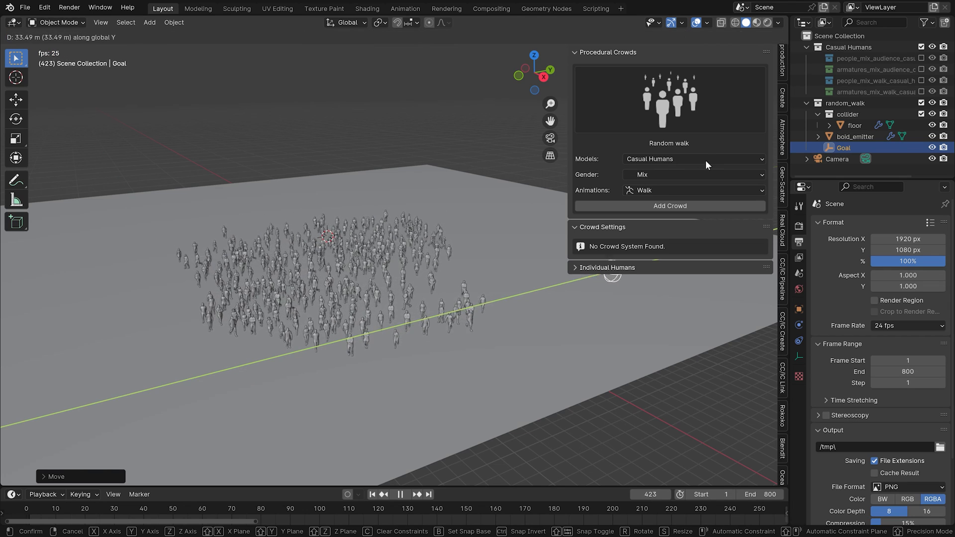
click(705, 161)
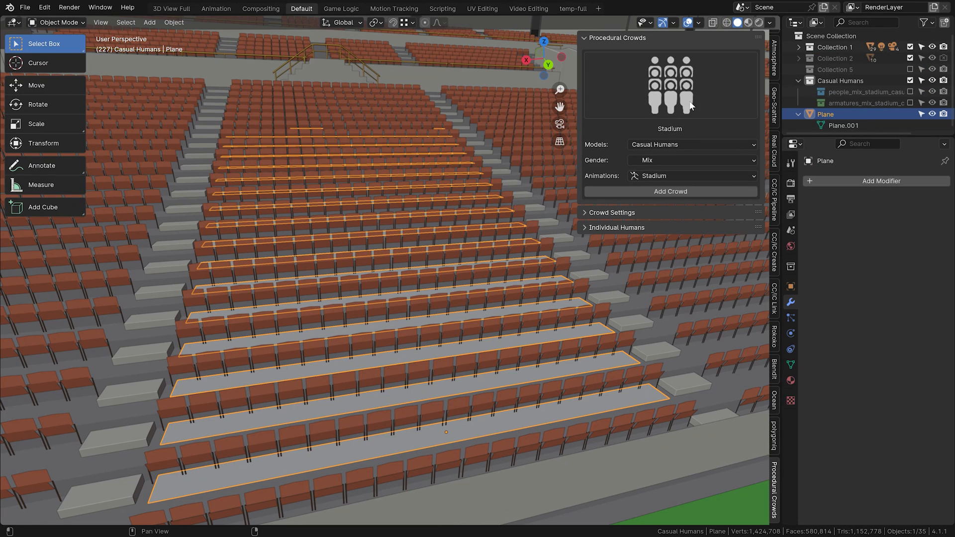
- Add a Stadium crowd of Casual Humans with the Stadium animation to the seat-row plane and set its People Scale to 0.8
click(692, 103)
click(684, 152)
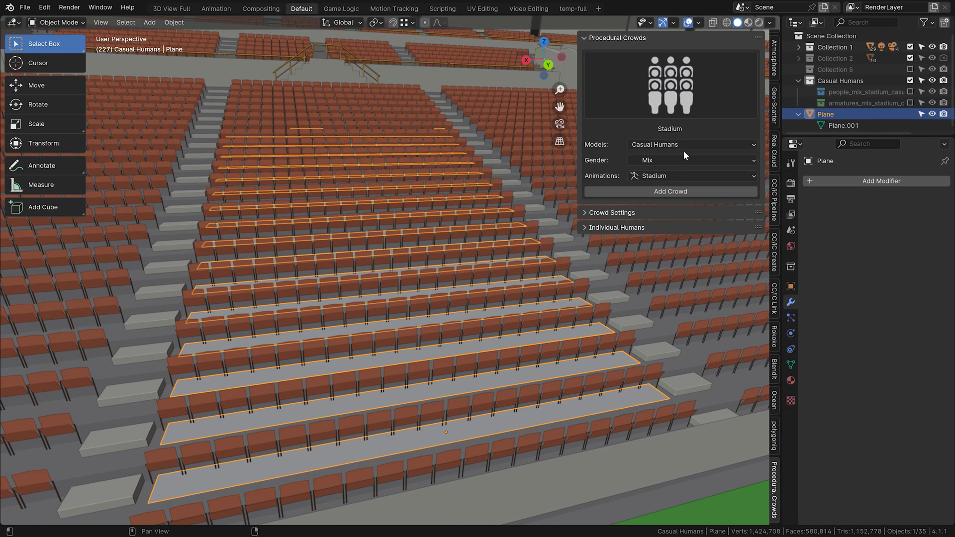
click(688, 190)
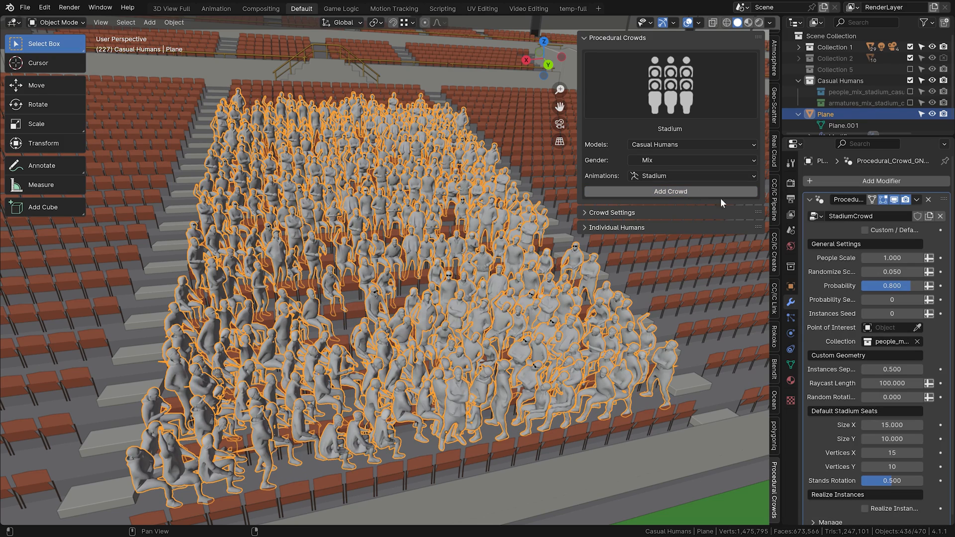
drag(892, 258, 881, 257)
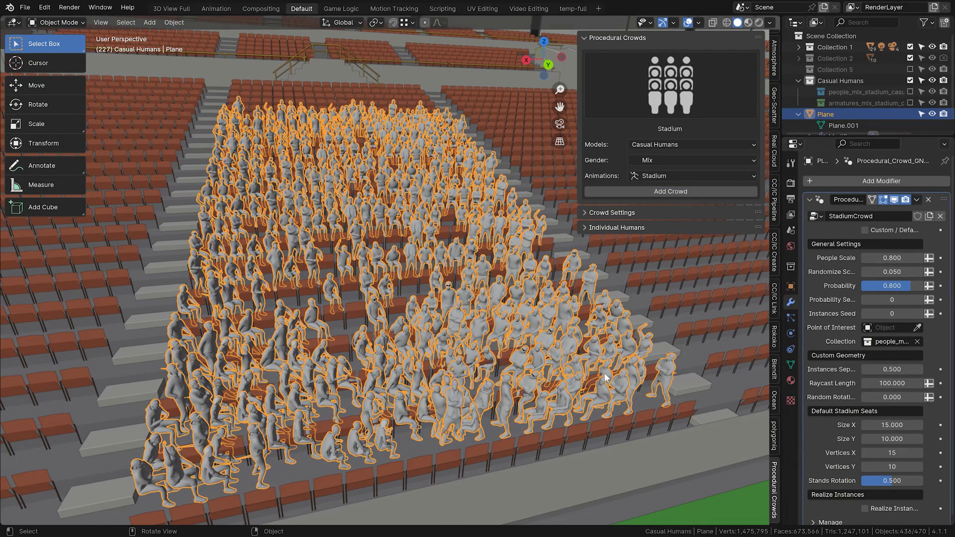
- Set the stadium crowd's Point of Interest to the Soccer Ball and play the animation in the rendered view
middle_drag(630, 365, 69, 344)
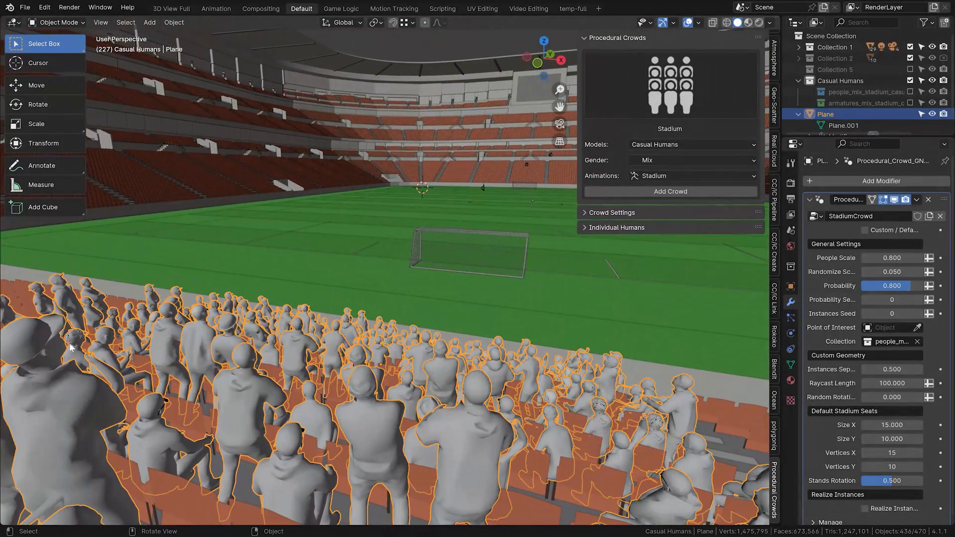
click(535, 198)
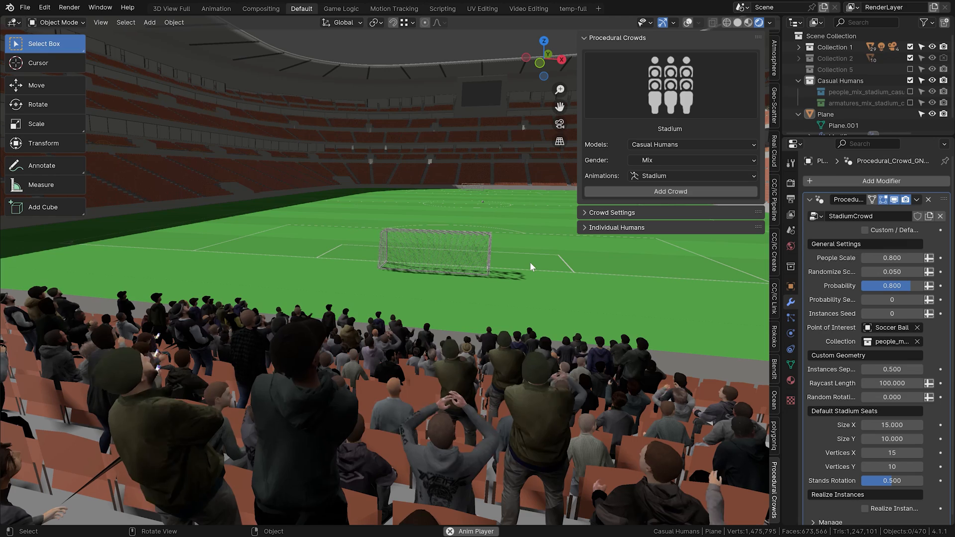
- Set the individual-human animation to Sitting and add the Casual Humans model Man 08 pose
click(621, 228)
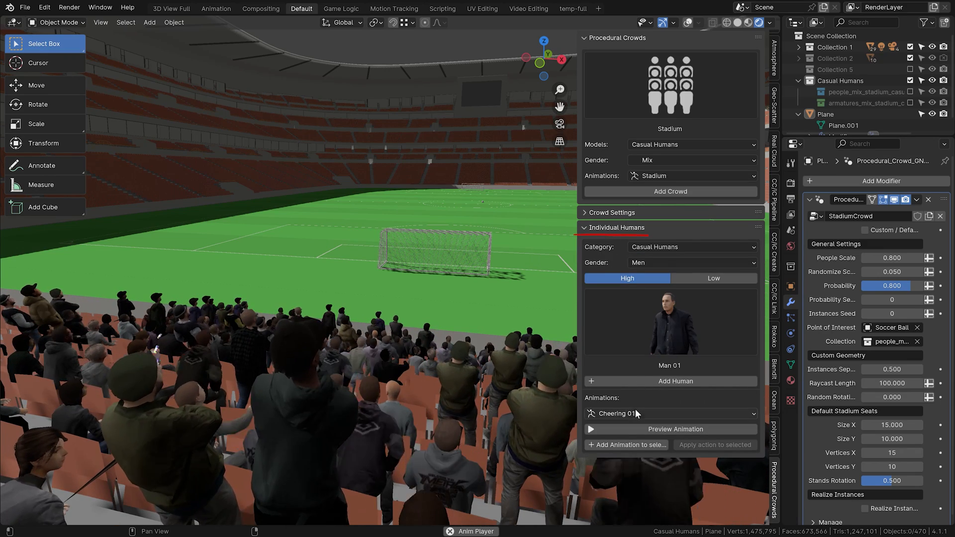
click(634, 409)
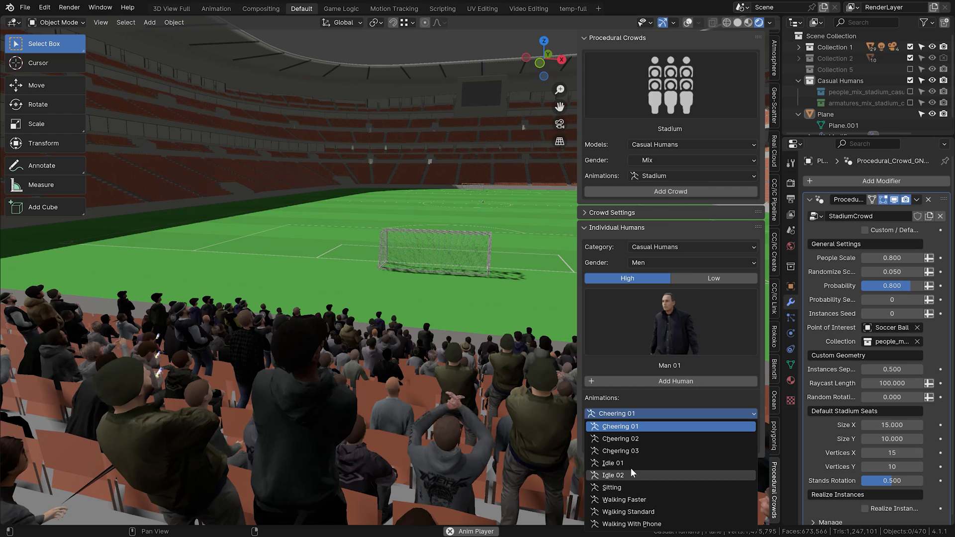
click(628, 488)
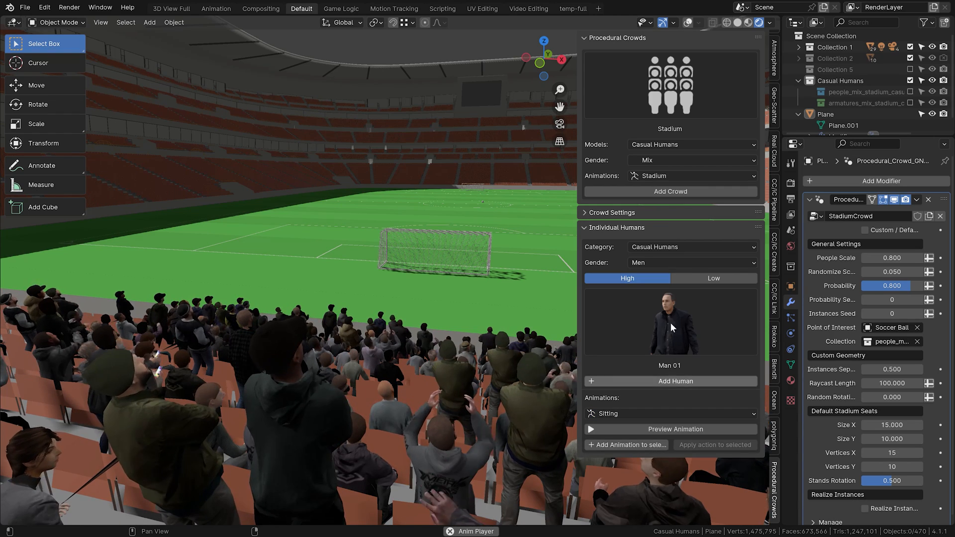
click(694, 324)
click(724, 400)
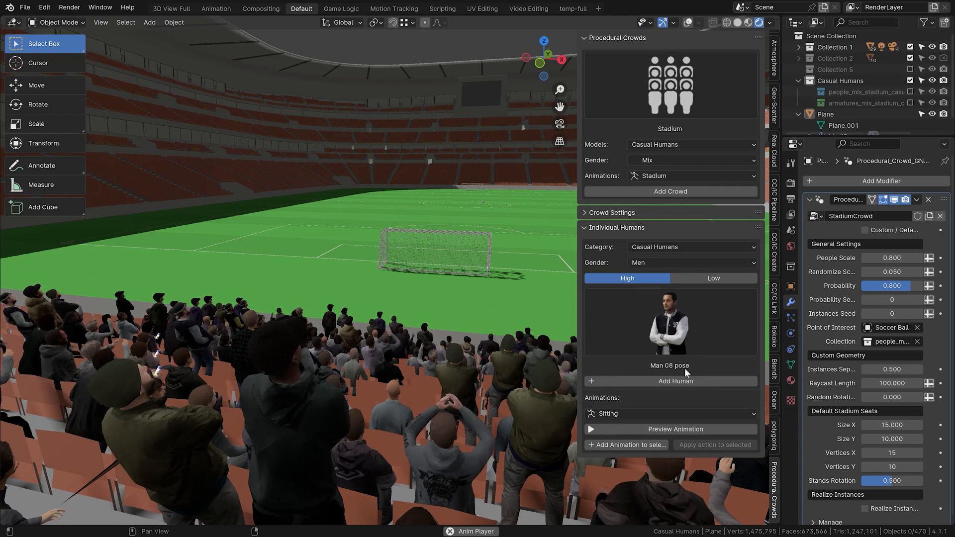
click(680, 380)
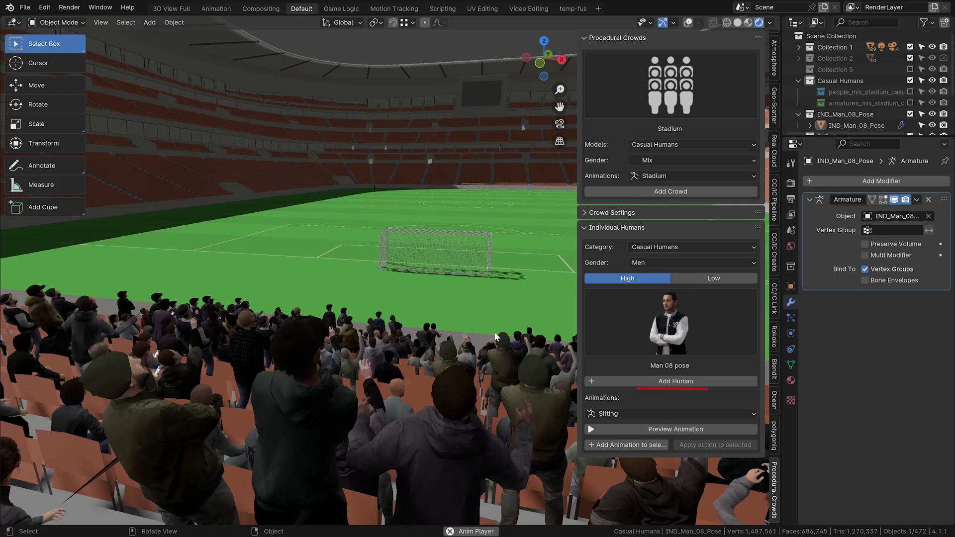
- Stop the animation, switch the individual humans' gender to Women and add Woman 01
middle_drag(496, 338, 270, 315)
key(space)
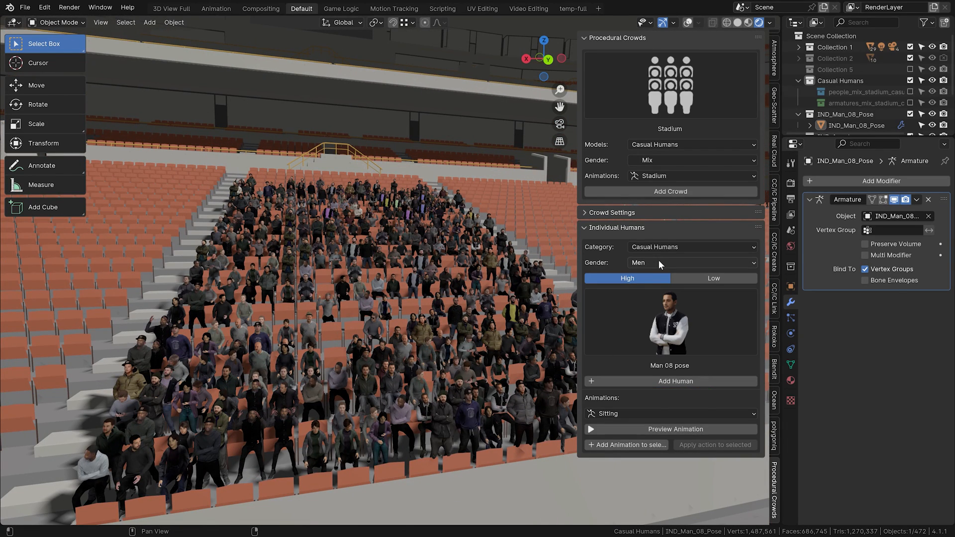
click(658, 260)
click(652, 285)
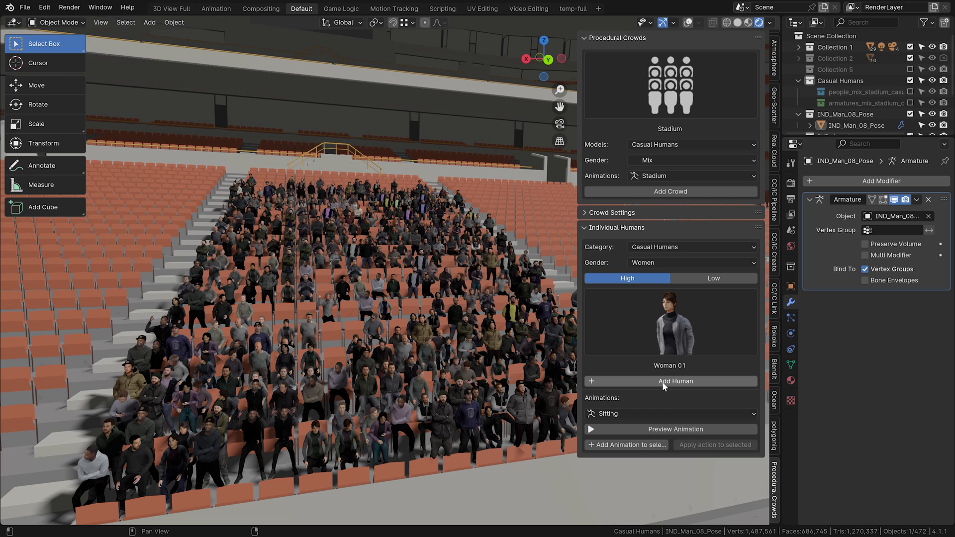
click(662, 381)
- Enable the stadium crowd's people_mix_stadium_casual_humans collection in the scene hierarchy
scroll(863, 79, down, 2)
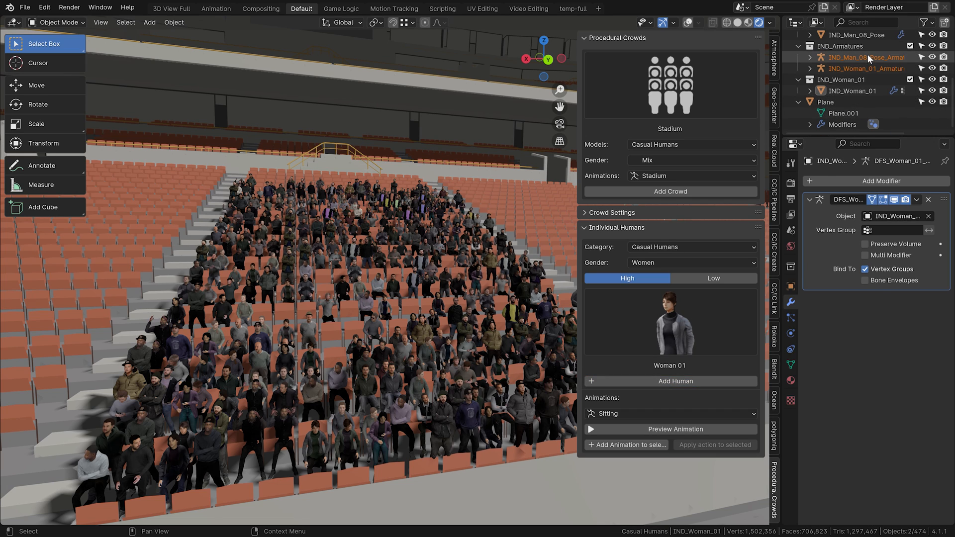
click(847, 92)
ctrl+click(835, 115)
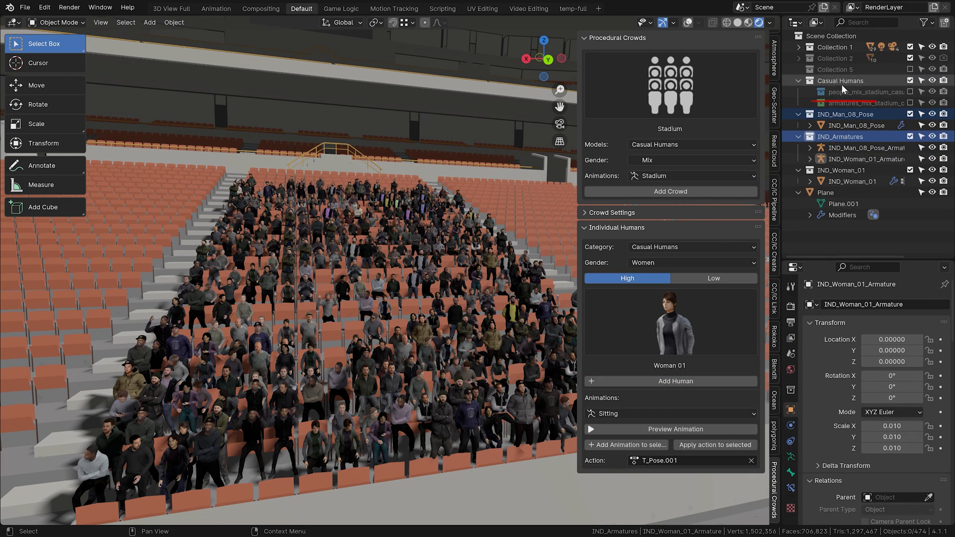
middle_drag(841, 84, 823, 86)
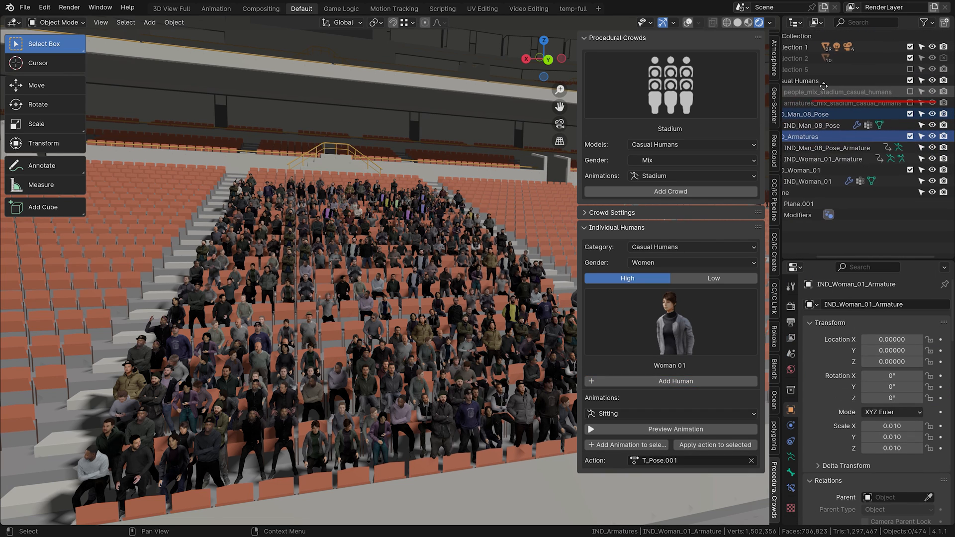
click(913, 91)
middle_drag(913, 91, 920, 32)
- Select the added individual-human objects and move them into the stadium crowd's people_mix collection
click(846, 182)
ctrl+click(835, 193)
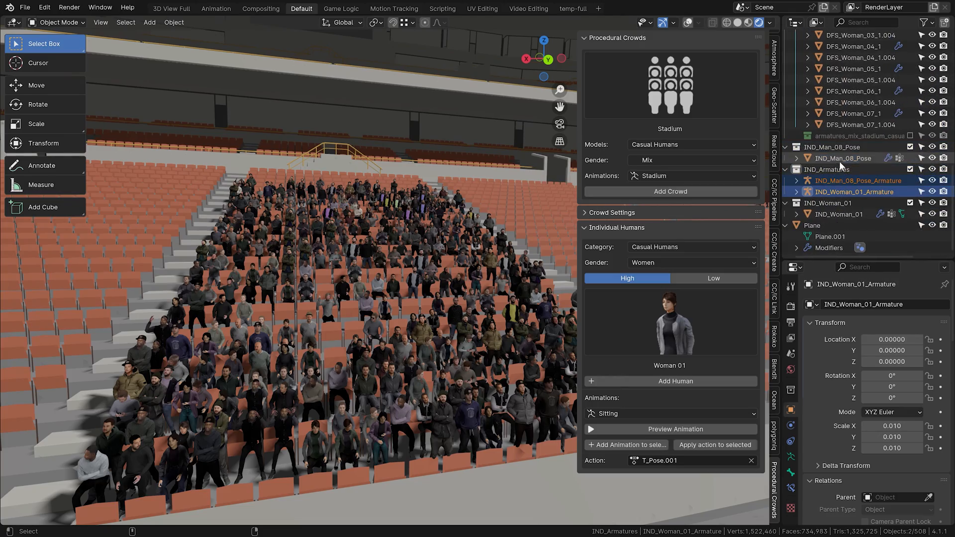
ctrl+click(839, 160)
drag(839, 160, 853, 116)
- Weight-paint the Ground's Crowd vertex group along the sidewalks on both sides of the street at weight 1.000
middle_drag(349, 311, 476, 357)
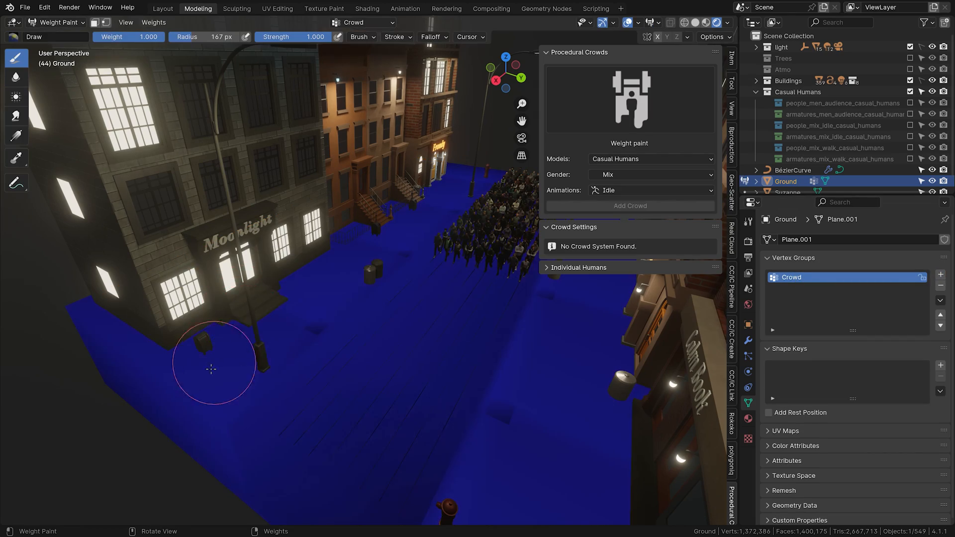
mouse_move(212, 369)
mouse_down()
mouse_move(405, 234)
mouse_move(170, 352)
mouse_up()
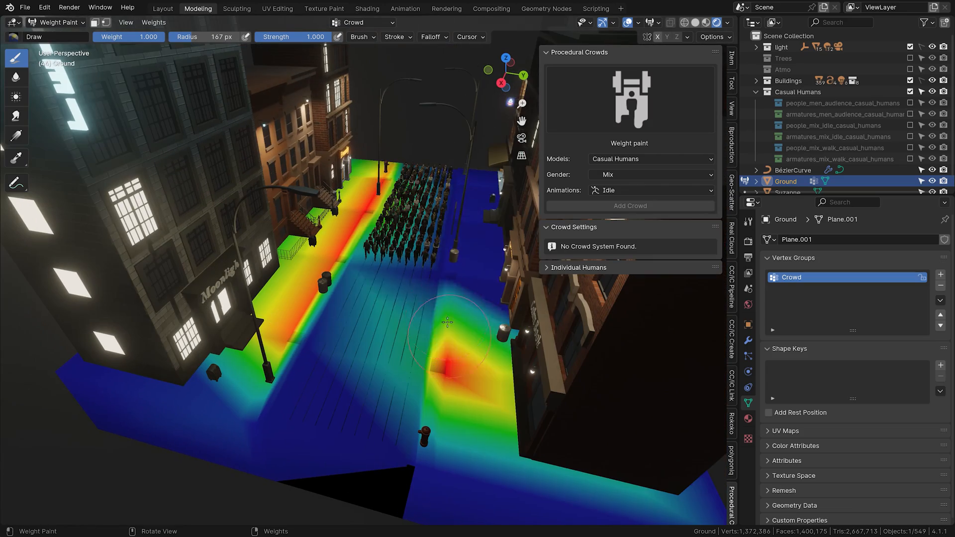
mouse_move(447, 322)
mouse_down()
mouse_move(447, 248)
mouse_move(380, 363)
mouse_up()
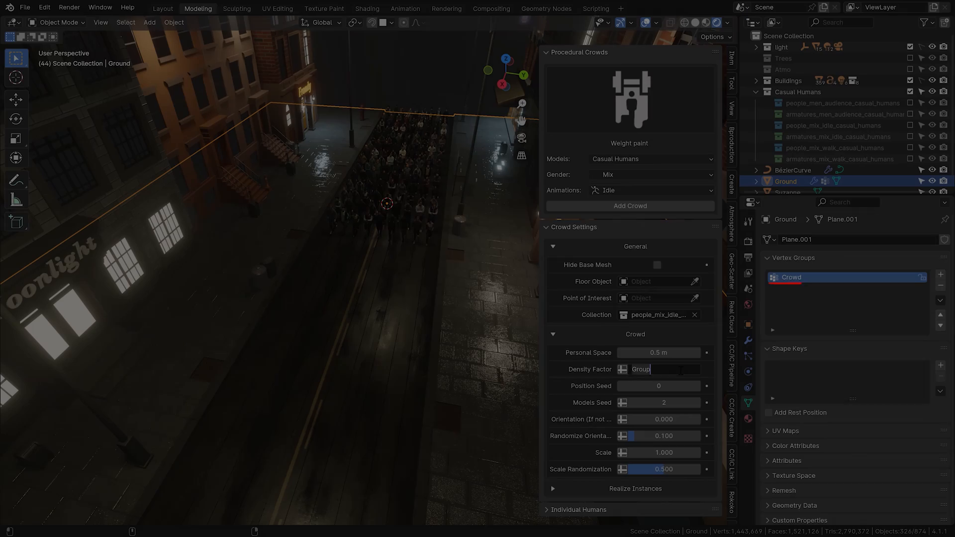
- Set the weight-paint crowd's Density Factor to the Crowd vertex group and deselect the Ground
key(ctrl+BackSpace)
text(Crowd)
key(Return)
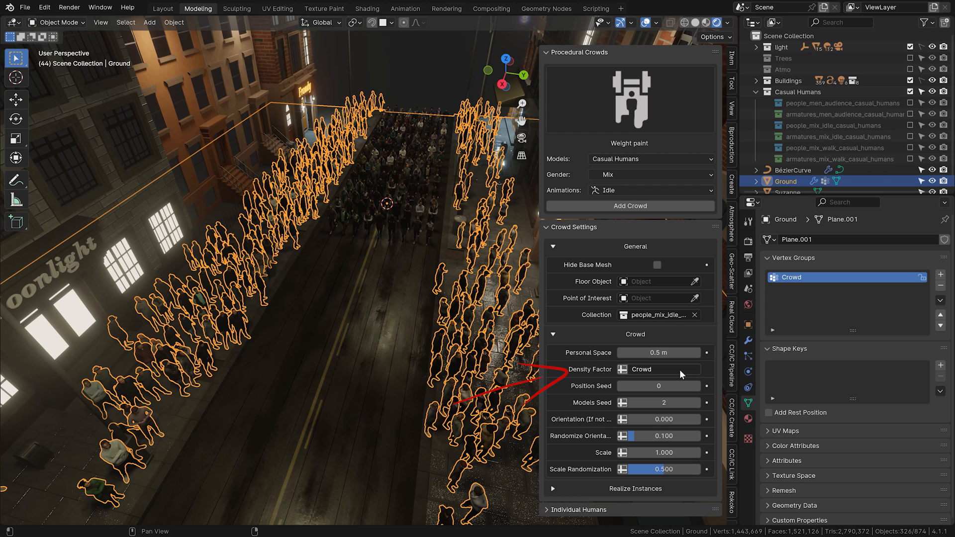
click(337, 311)
middle_drag(337, 312, 371, 282)
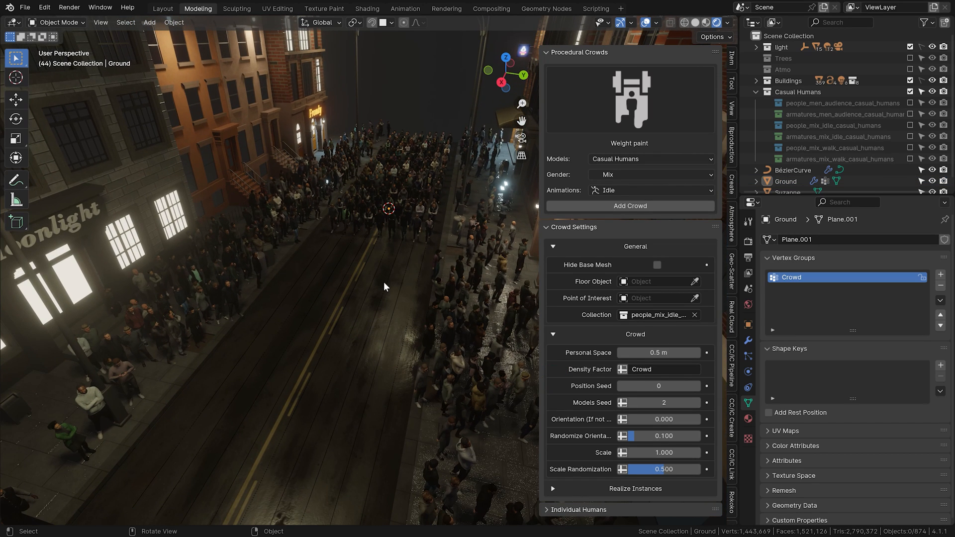
- Add a 2 m monkey mesh on the road ahead of the marching crowd, rotate it about Z and raise it about 0.85 m
key(shift+a)
click(442, 354)
key(g)
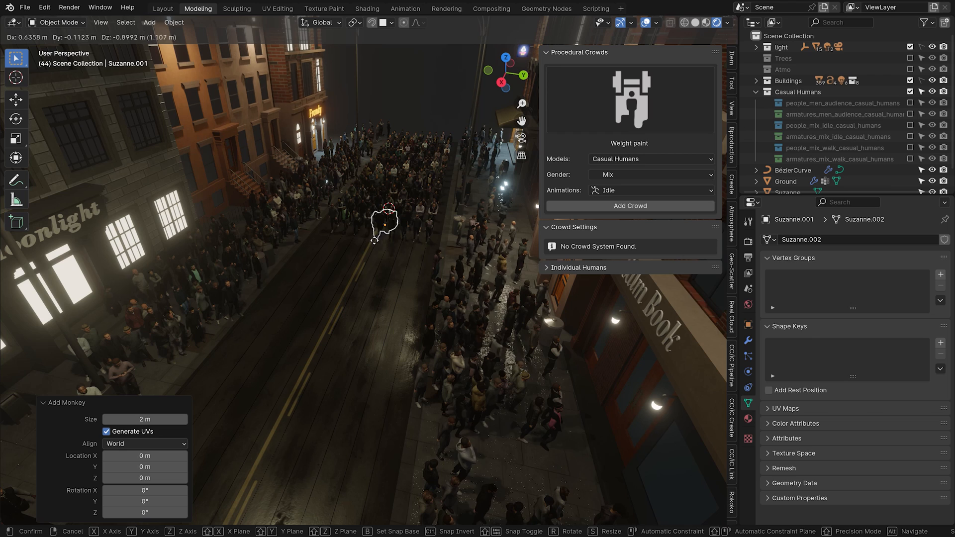
click(353, 267)
key(r)
key(z)
click(522, 250)
key(g)
key(z)
click(522, 235)
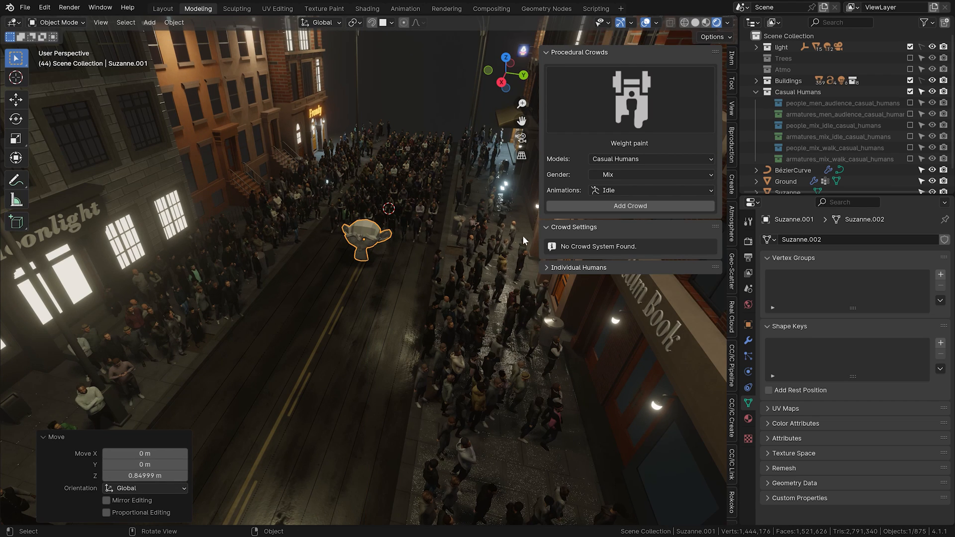
- Set the sidewalk crowd's Point of Interest to the monkey head and clear the selection
click(517, 248)
click(695, 298)
click(363, 239)
key(alt+a)
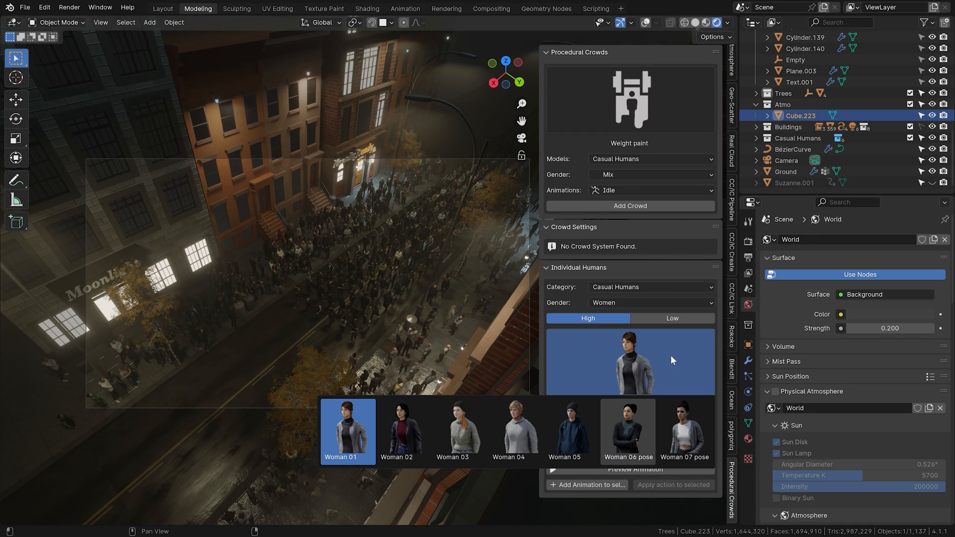
- Switch the individual humans' gender to Men and open the model choices
click(649, 299)
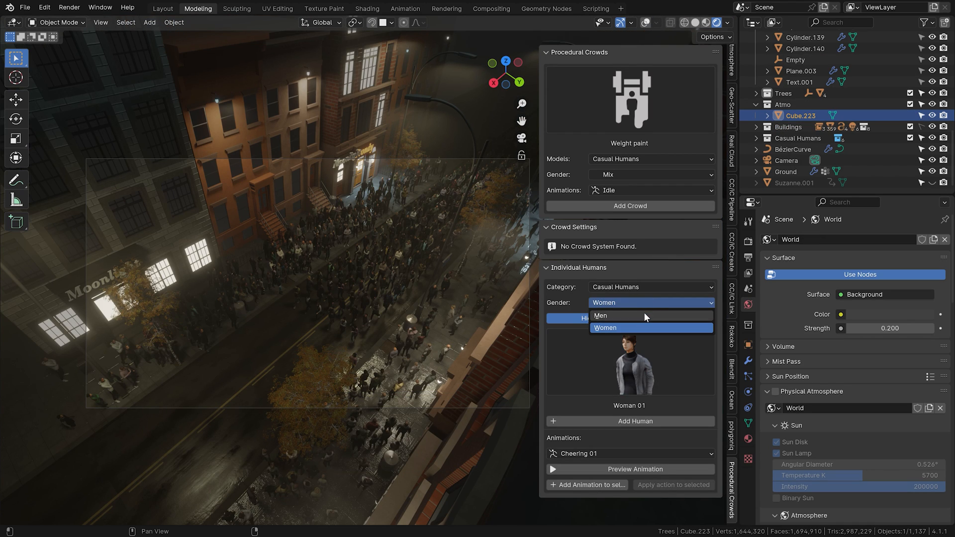
click(643, 314)
click(637, 348)
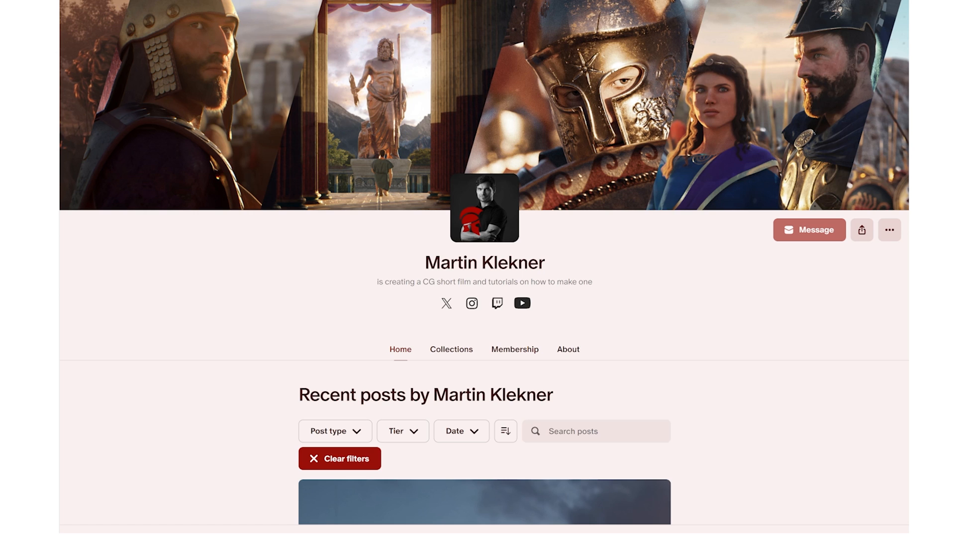
- Switch to the web browser and look through the creator's recent posts and the Procedural Crowds product page
scroll(906, 57, down, 15)
scroll(906, 57, down, 20)
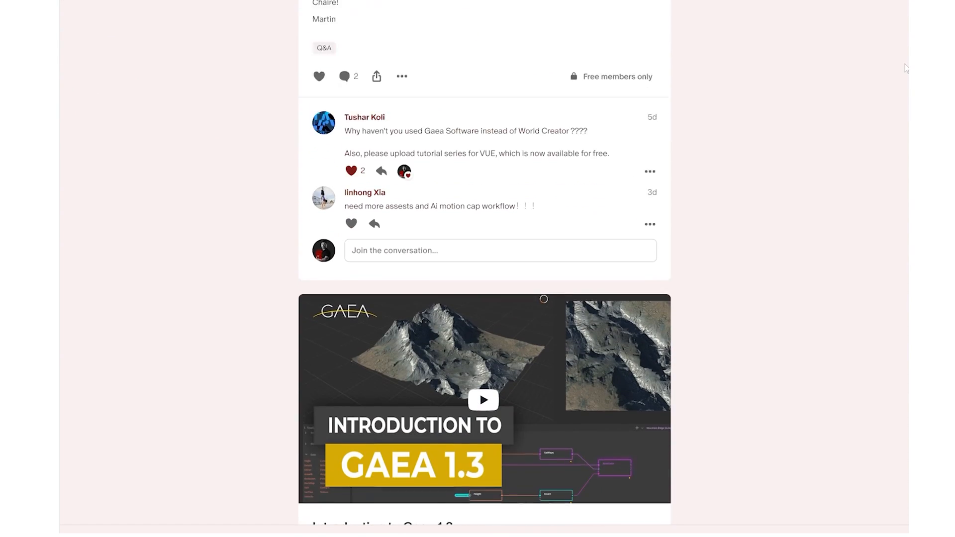
scroll(901, 96, down, 15)
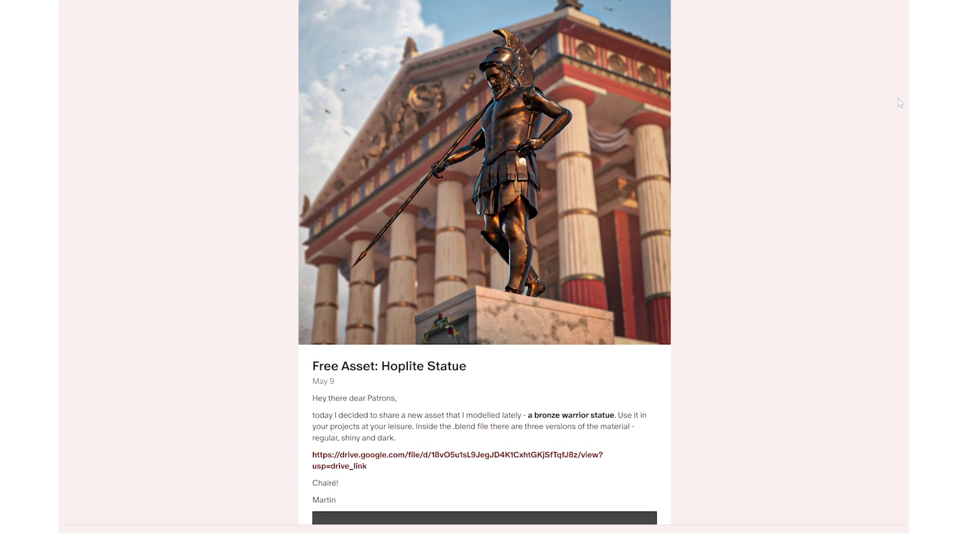
scroll(894, 128, down, 15)
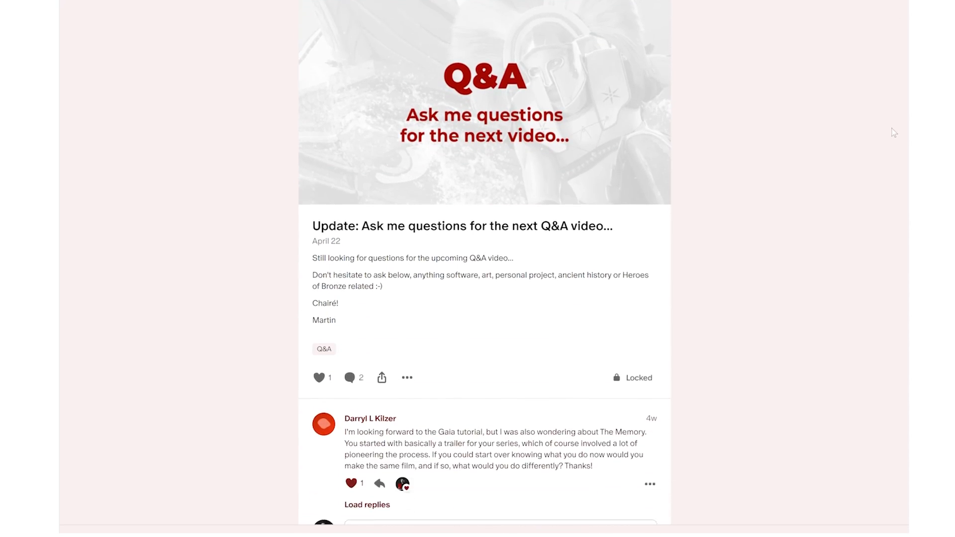
scroll(885, 161, down, 15)
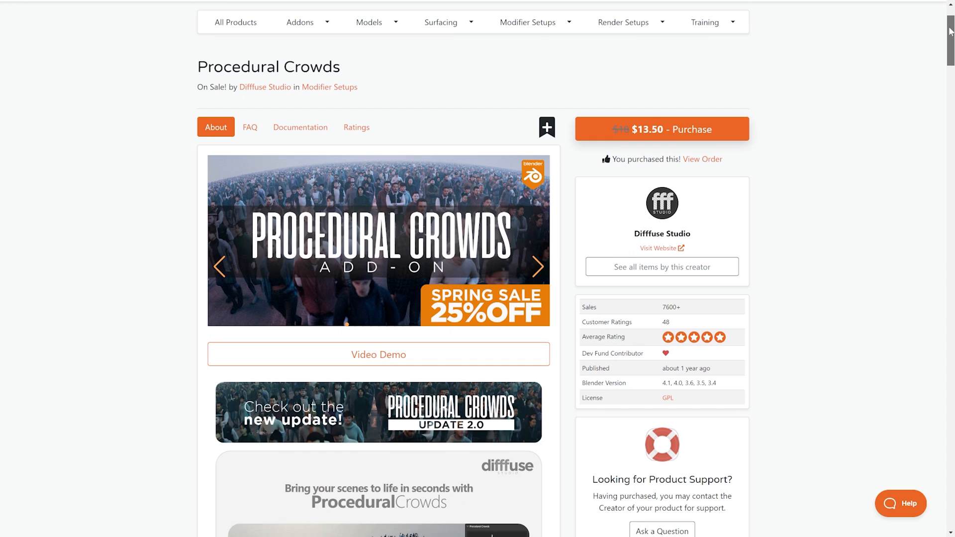
drag(949, 31, 949, 32)
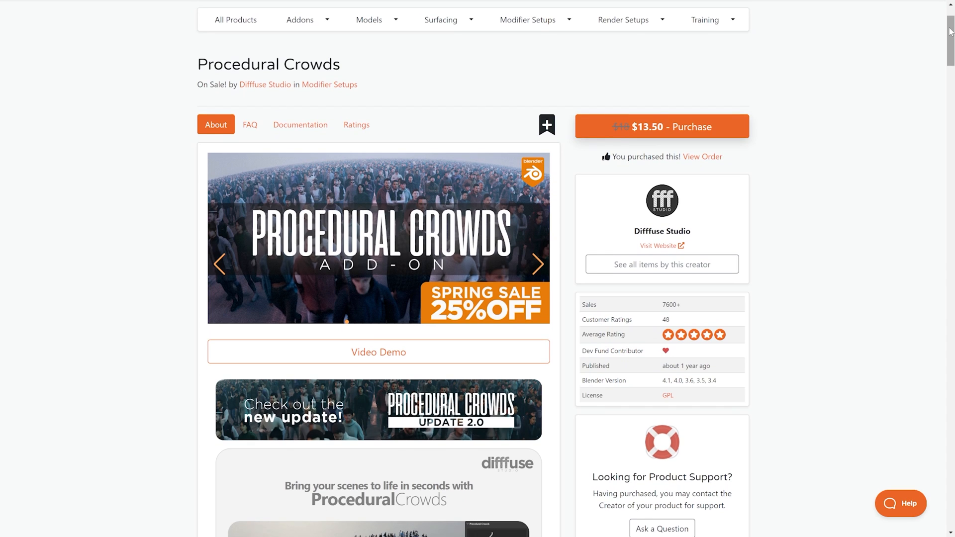